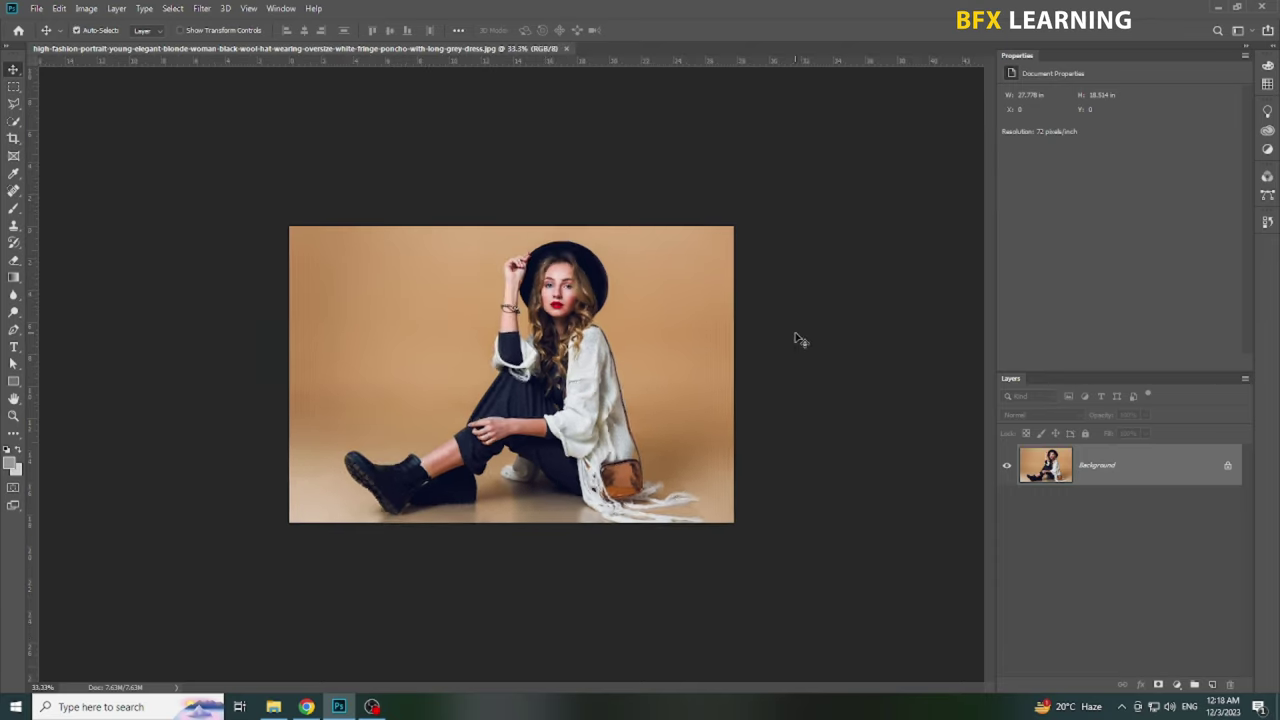
# - Select the seated woman with Select Subject and mask out her beige background
pyautogui.click(177, 14)
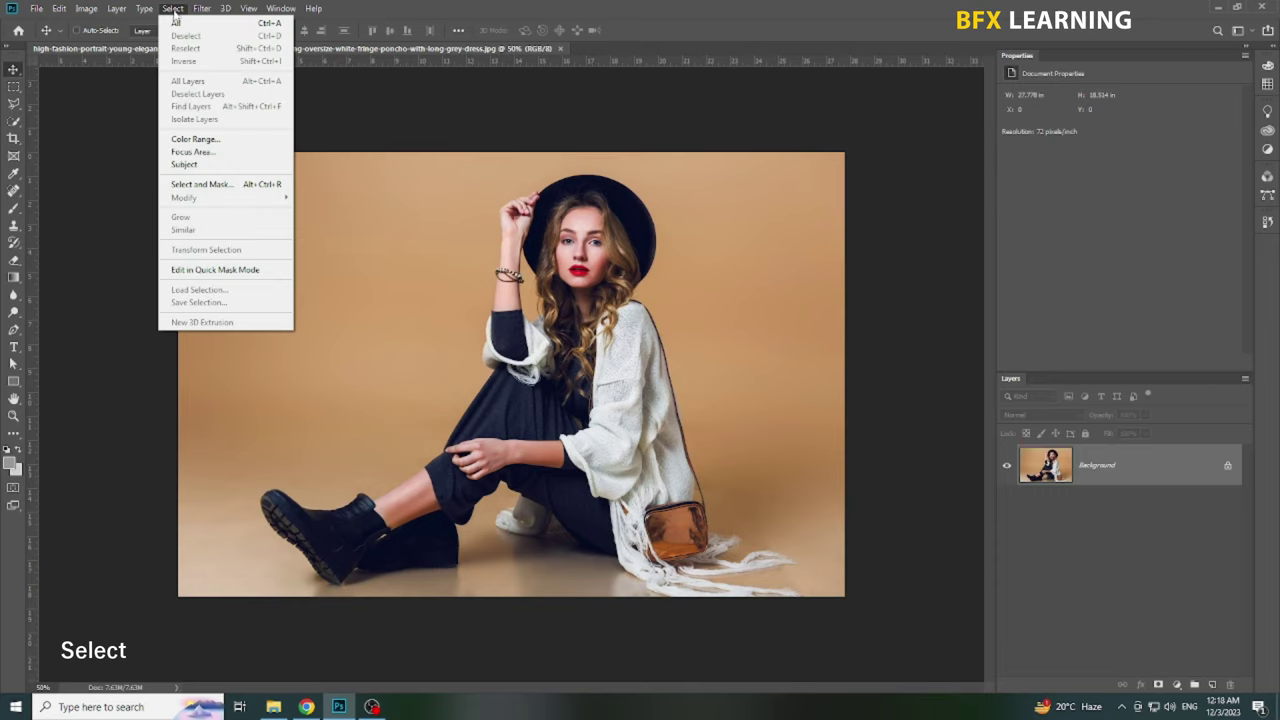
pyautogui.click(175, 165)
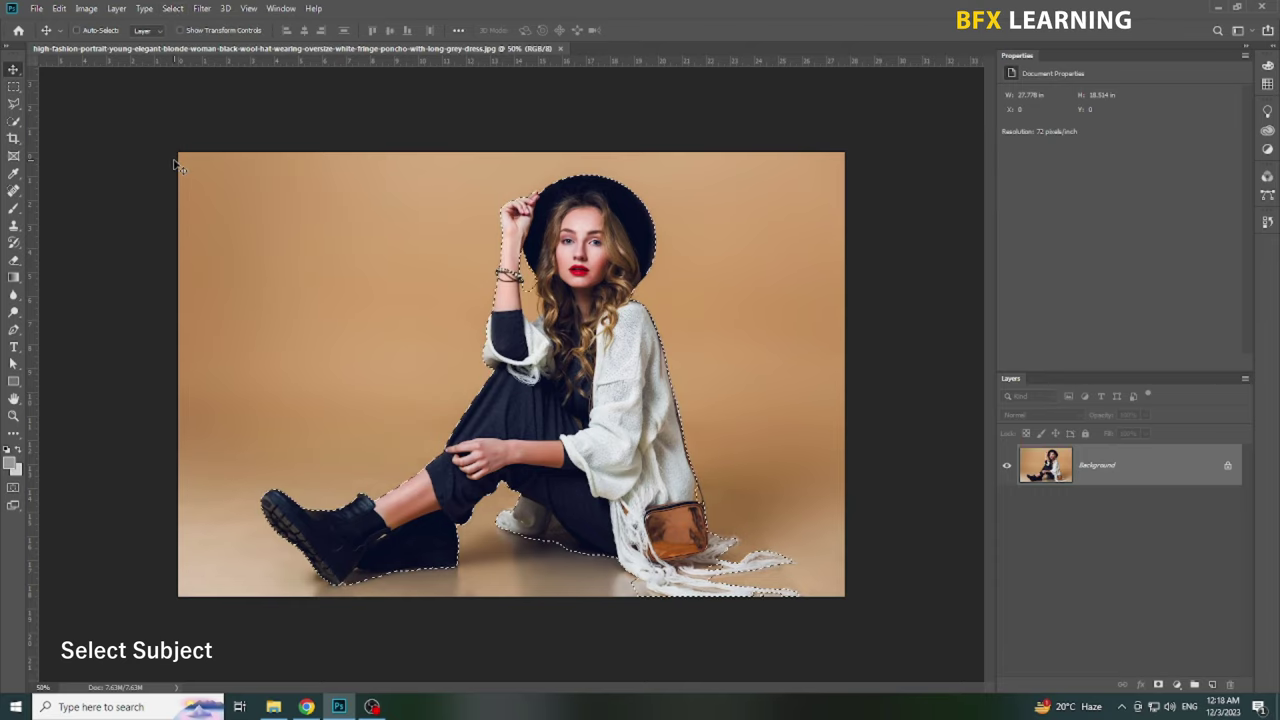
pyautogui.click(1159, 685)
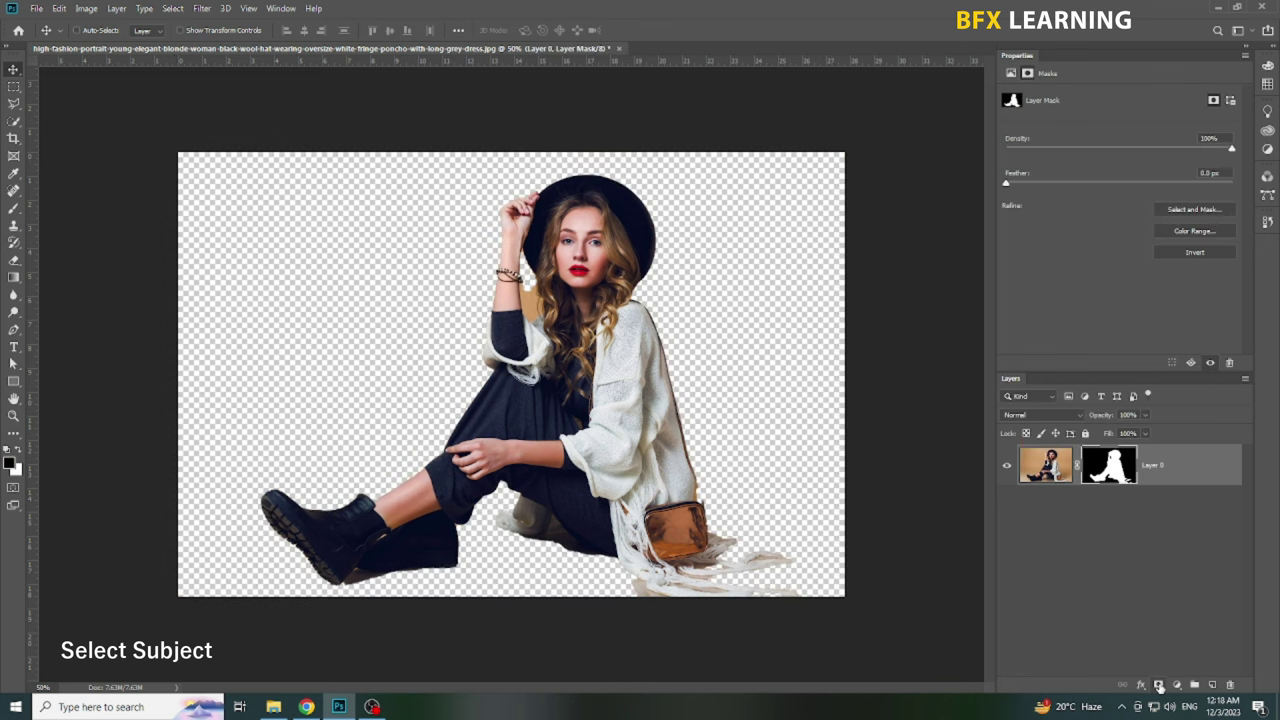
# - Zoom in to check the cut-out edges, then bring up a new 1280×720 document
pyautogui.click(14, 122)
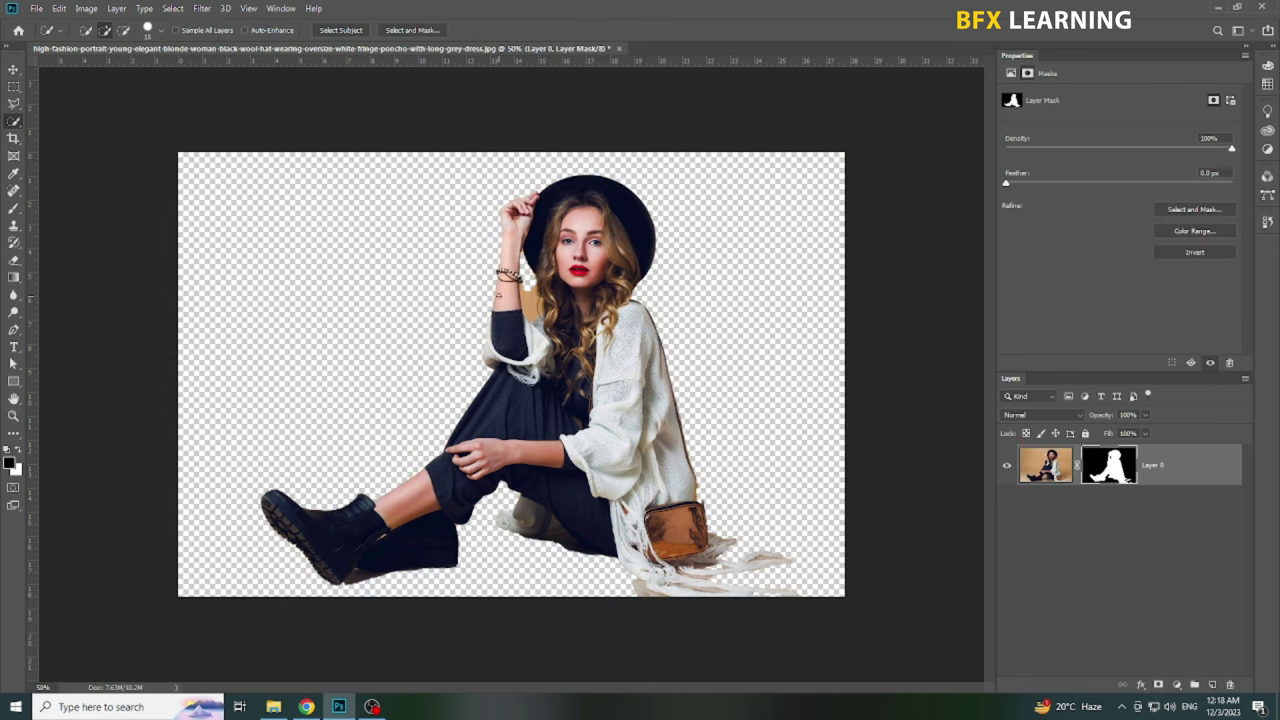
pyautogui.hotkey('ctrl', '+')
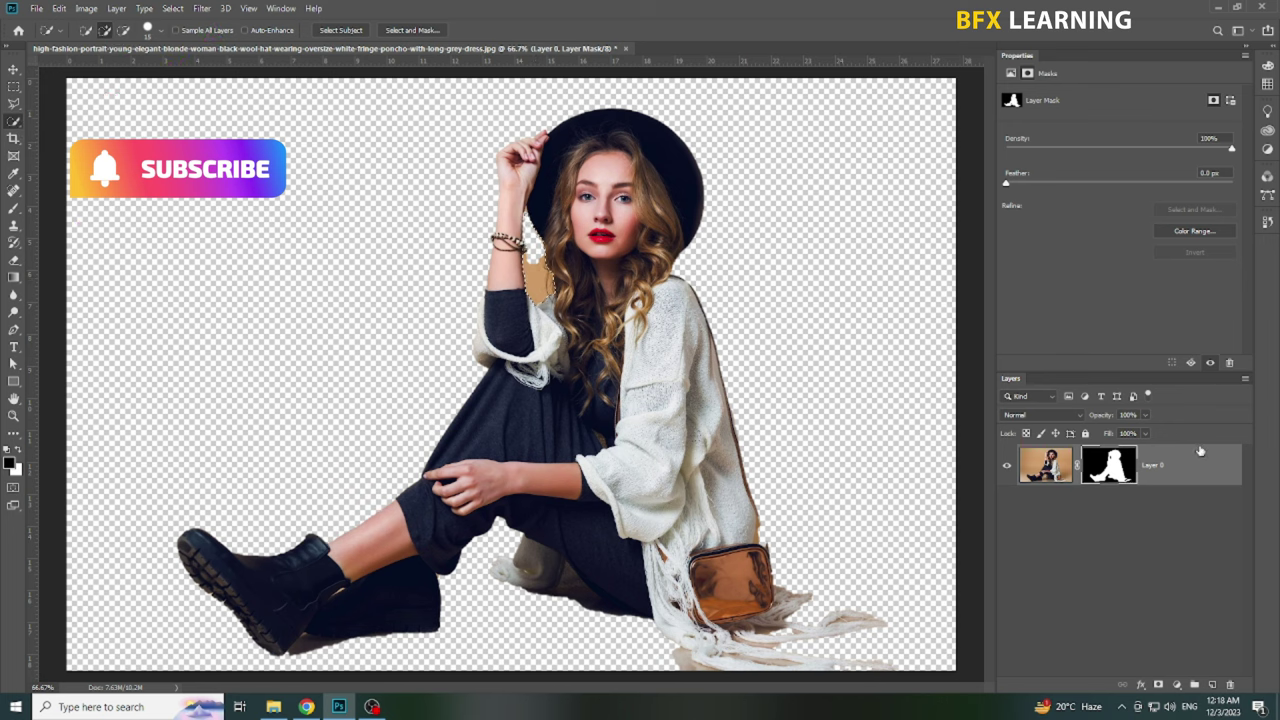
pyautogui.press('v')
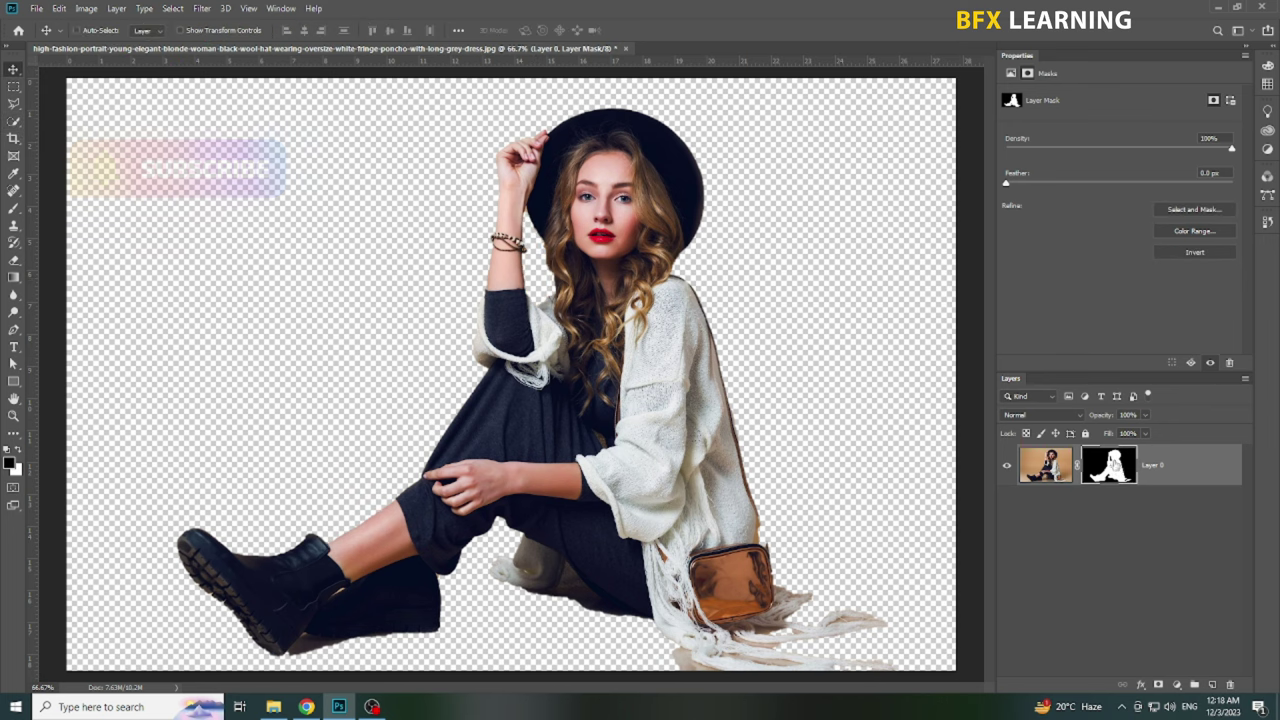
pyautogui.hotkey('ctrl', '-')
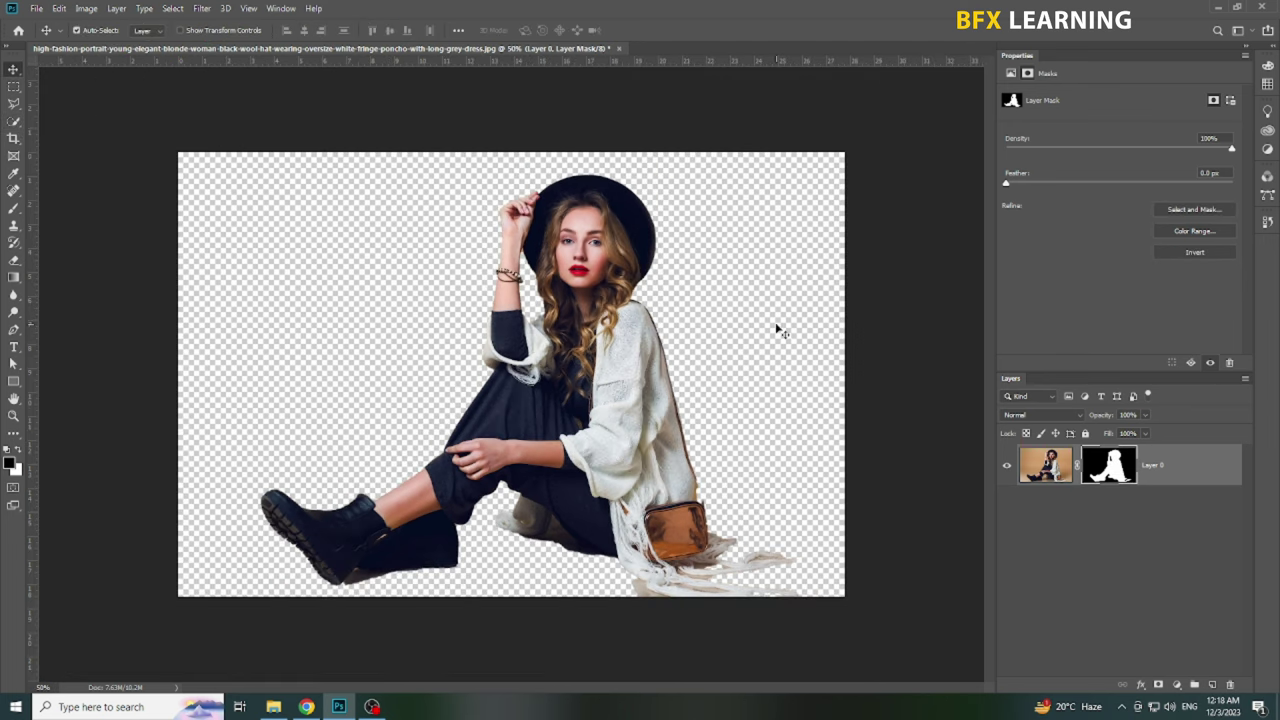
pyautogui.hotkey('ctrl', 'n')
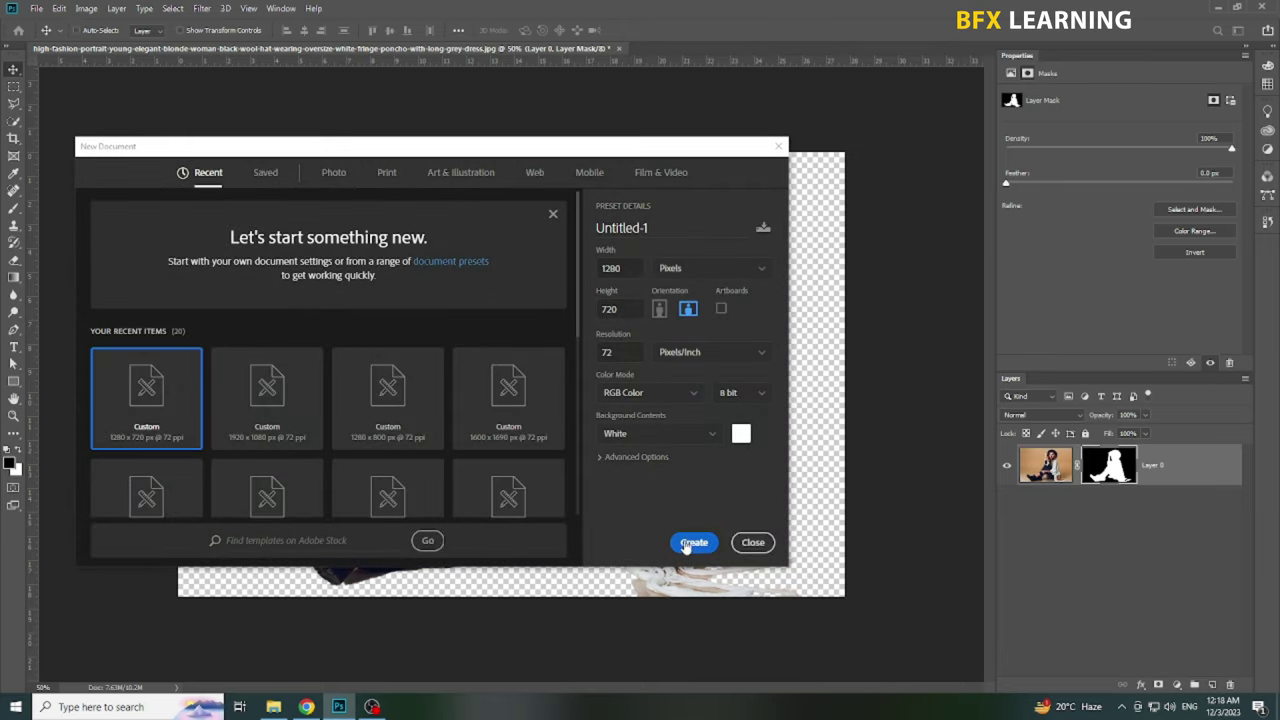
# - Create the 1280×720 document, convert the woman's layer to a smart object, and drag it into Untitled-1
pyautogui.click(688, 543)
pyautogui.hotkey('ctrl', 'Tab')
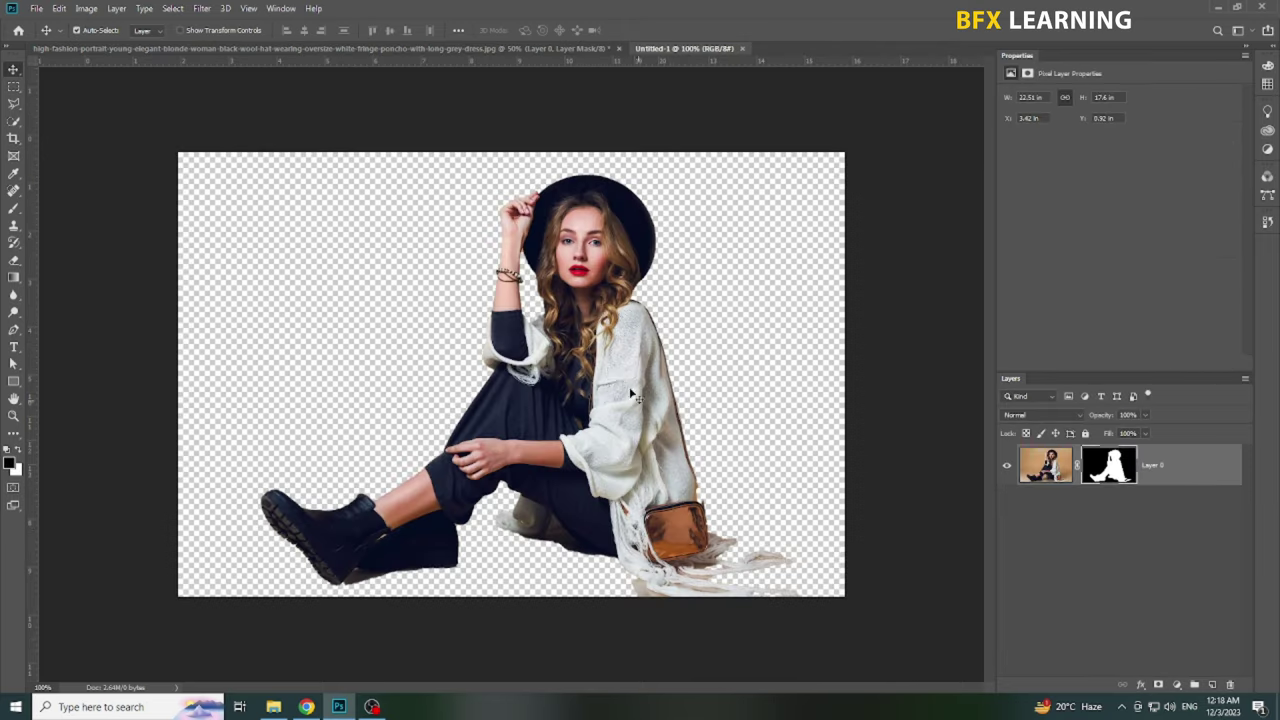
pyautogui.rightClick(1176, 468)
pyautogui.click(1084, 316)
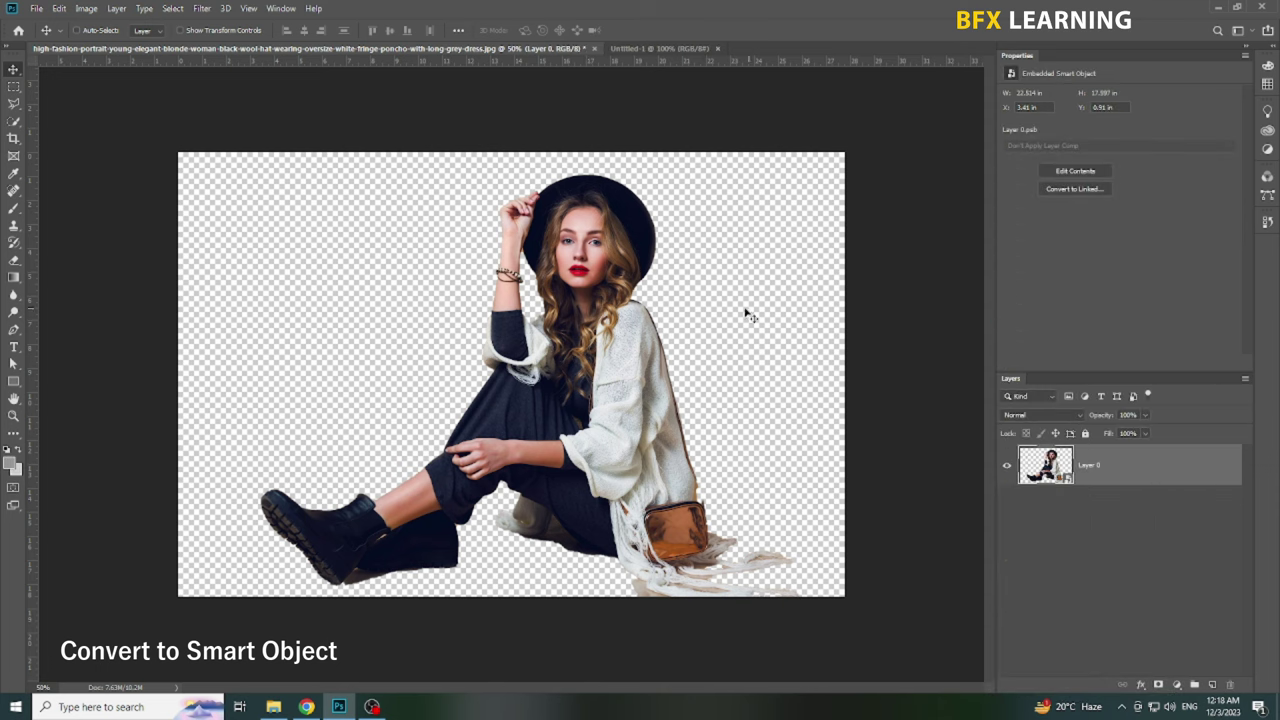
pyautogui.moveTo(743, 309); pyautogui.dragTo(595, 372)
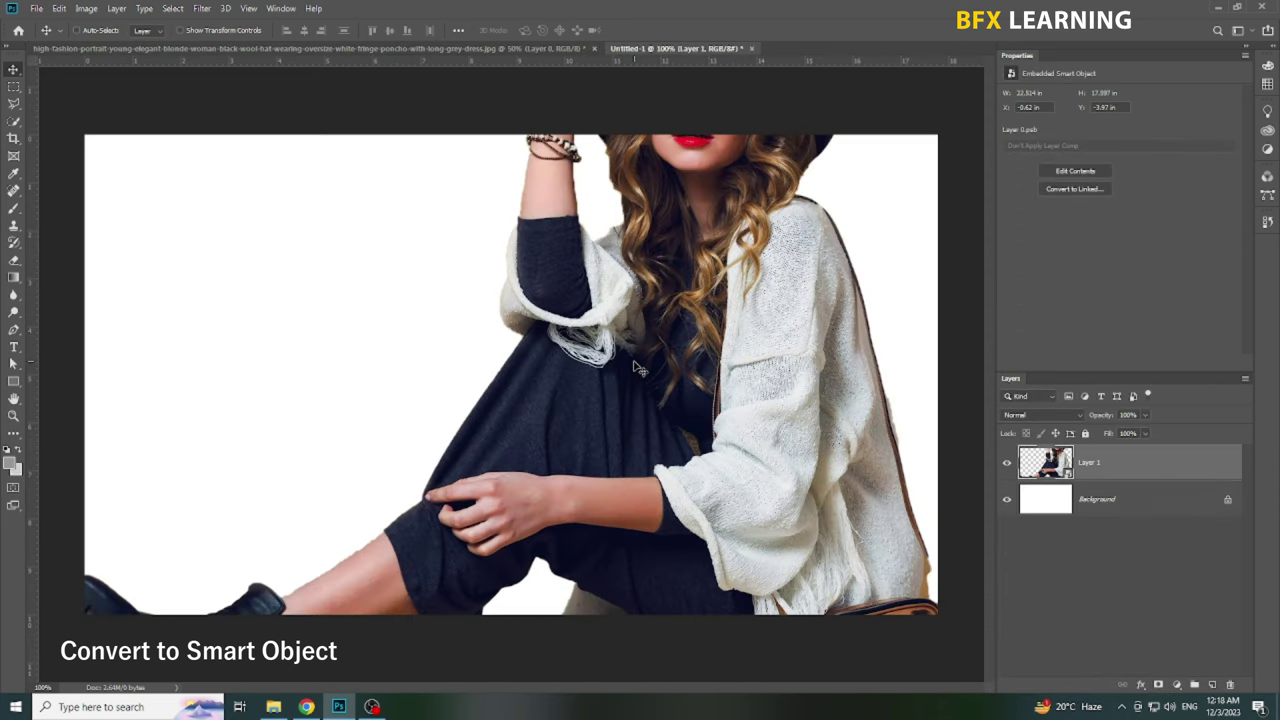
# - Scale the woman down near the canvas centre, commit, and hide her layer
pyautogui.hotkey('ctrl', 't')
pyautogui.moveTo(54, 365); pyautogui.dragTo(420, 365)
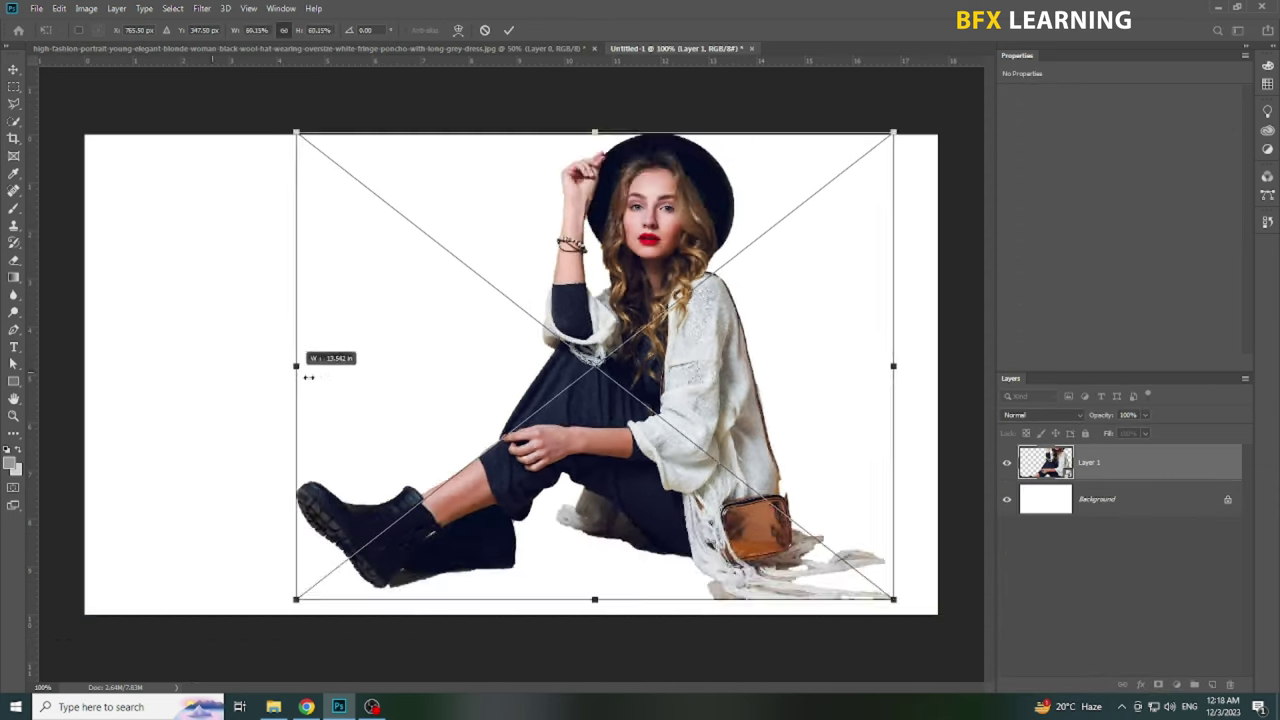
pyautogui.moveTo(672, 428)
pyautogui.mouseDown()
pyautogui.moveTo(487, 430)
pyautogui.moveTo(557, 430)
pyautogui.mouseUp()
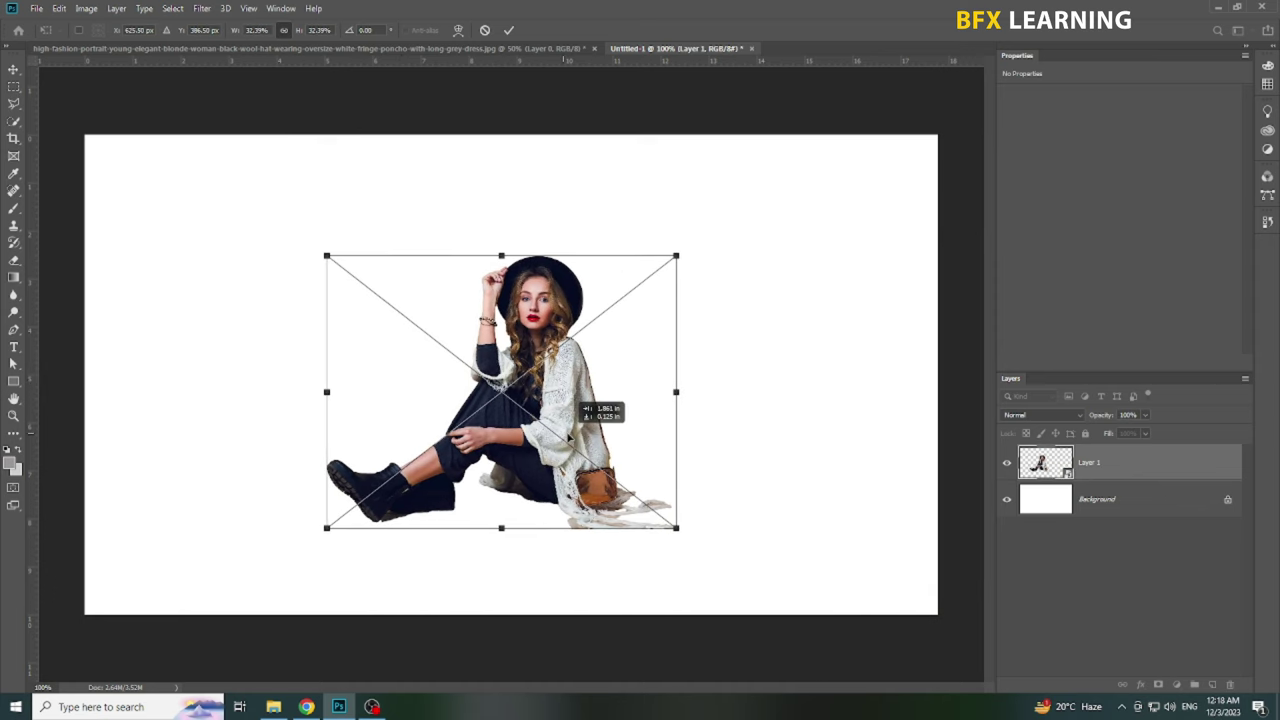
pyautogui.press('Return')
pyautogui.click(1007, 462)
# - Type a letter B on the canvas and enlarge it with Free Transform
pyautogui.press('t')
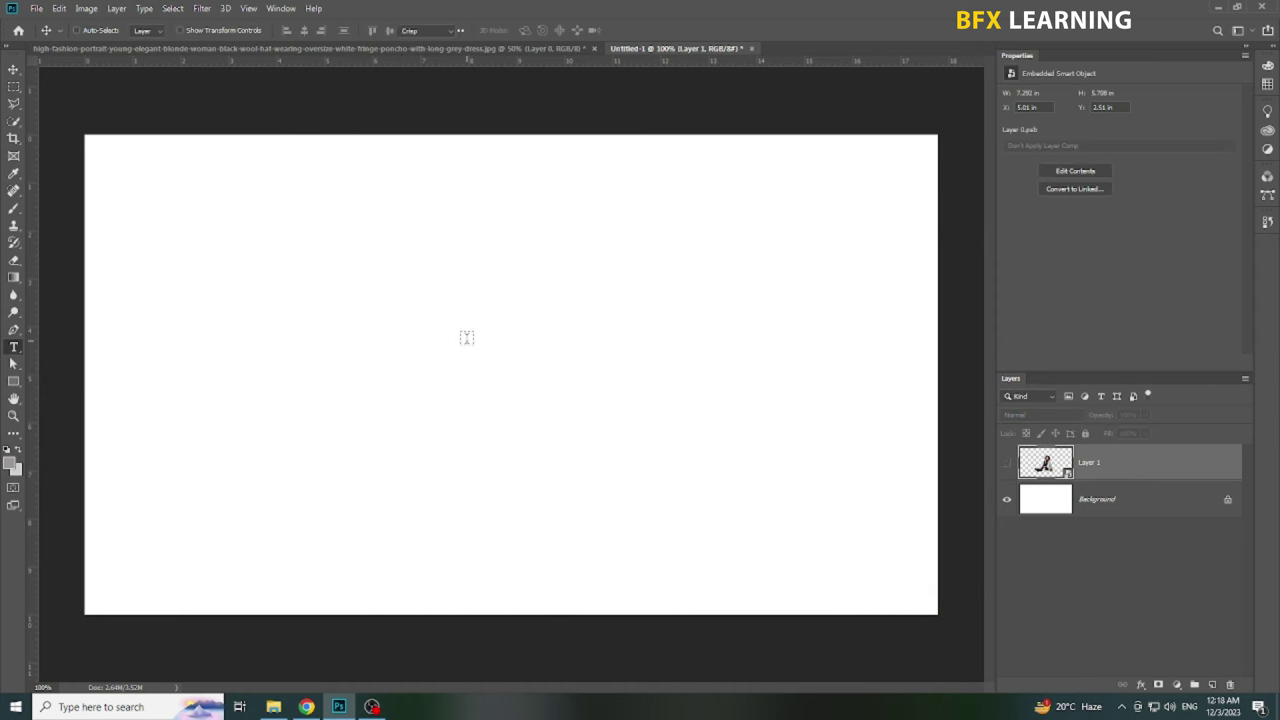
pyautogui.click(346, 257)
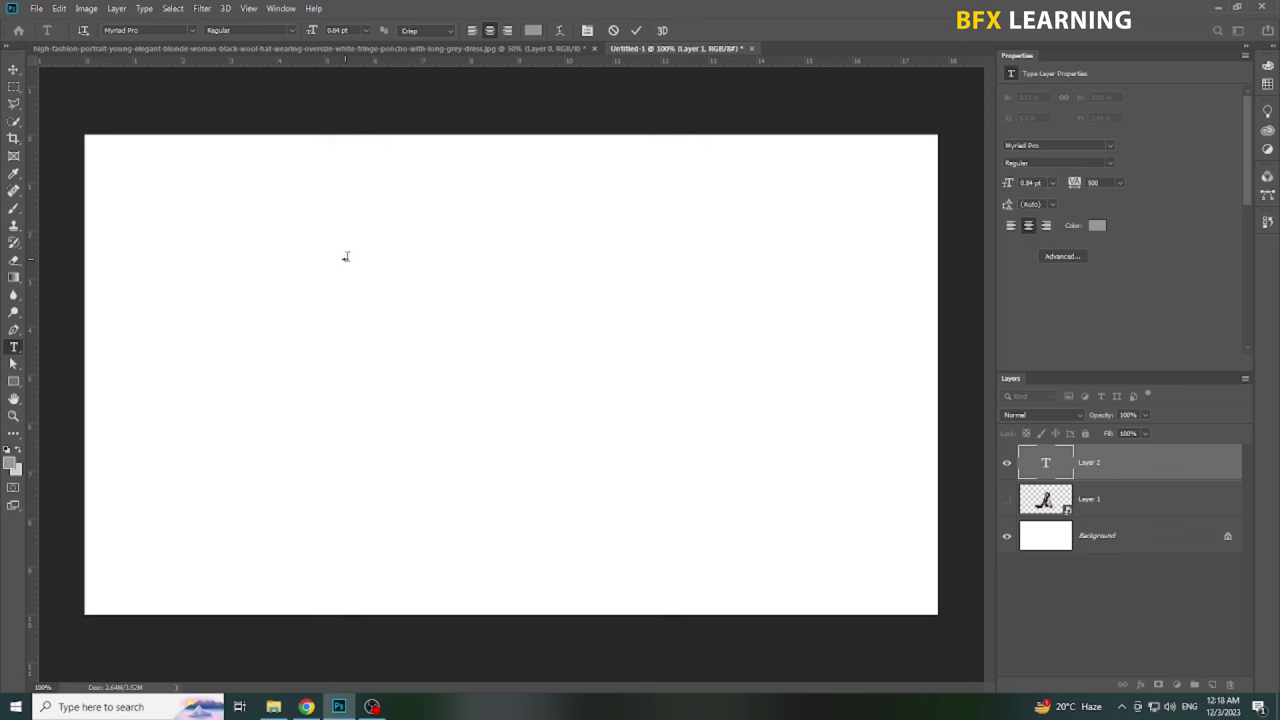
pyautogui.write('B')
pyautogui.hotkey('ctrl', 't')
pyautogui.moveTo(345, 259); pyautogui.dragTo(614, 554)
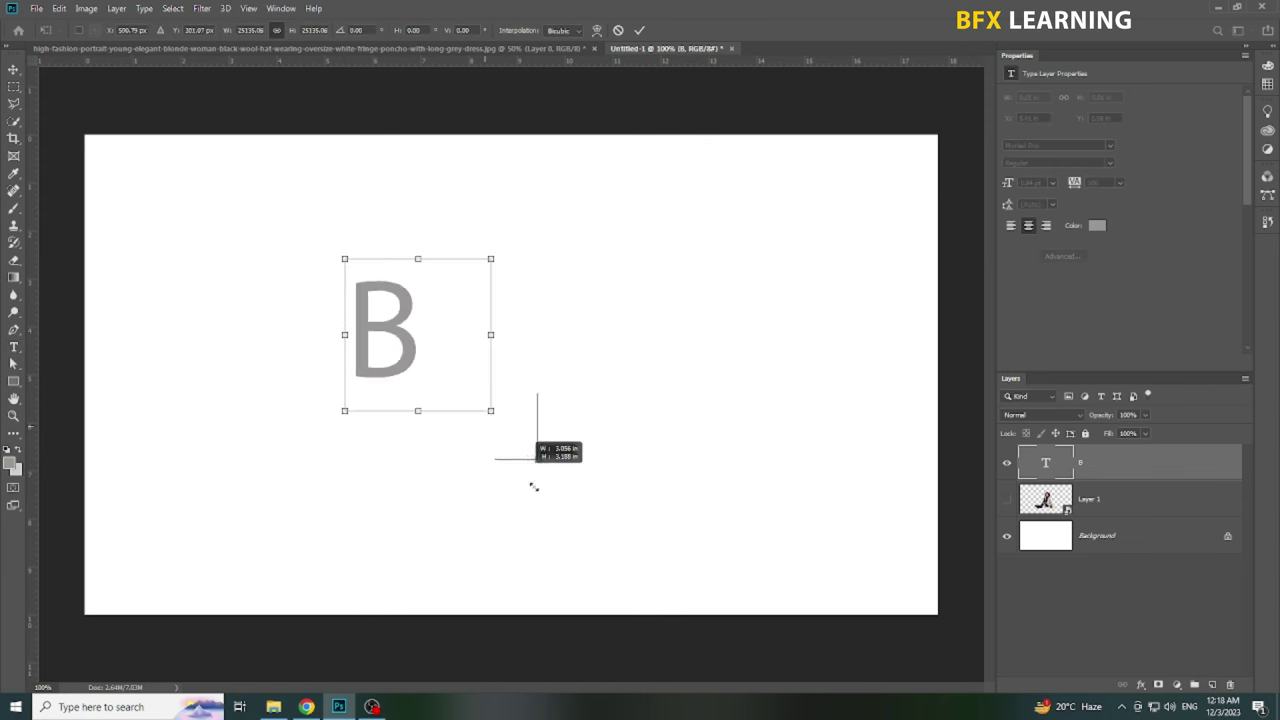
pyautogui.moveTo(620, 256); pyautogui.dragTo(735, 135)
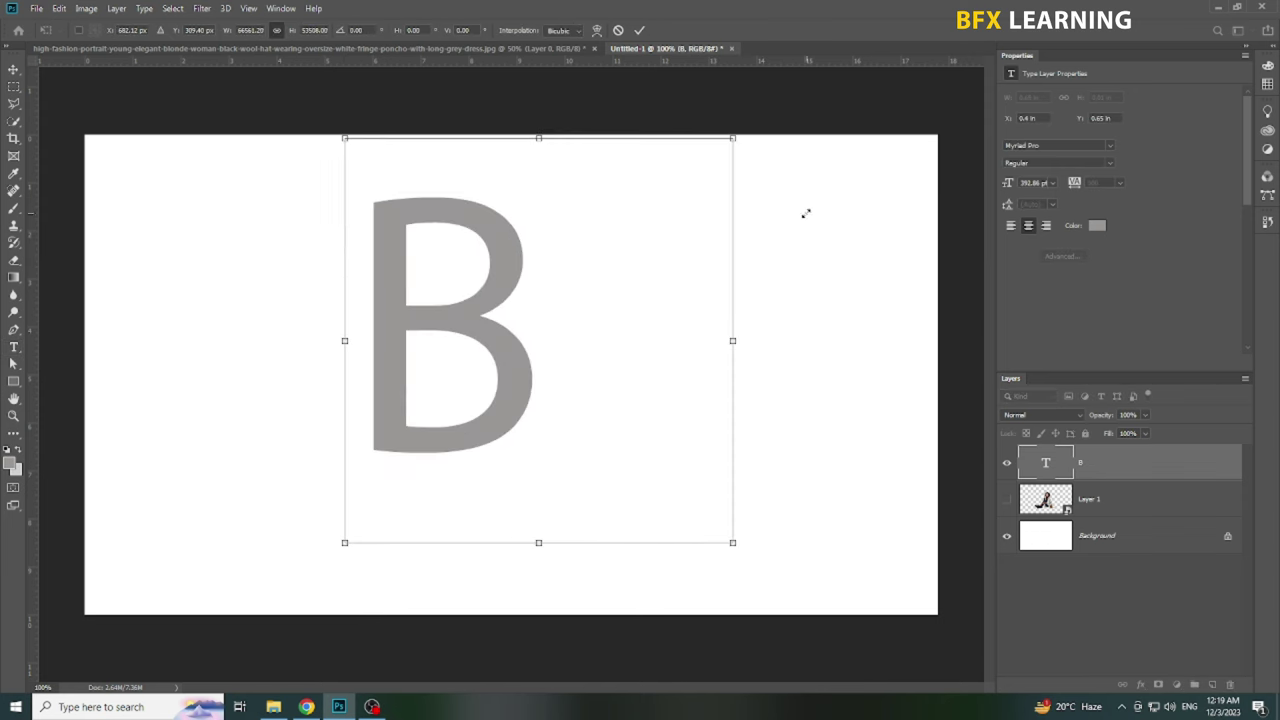
pyautogui.press('Return')
# - Change the letter B's font to Times New Roman
pyautogui.doubleClick(494, 295)
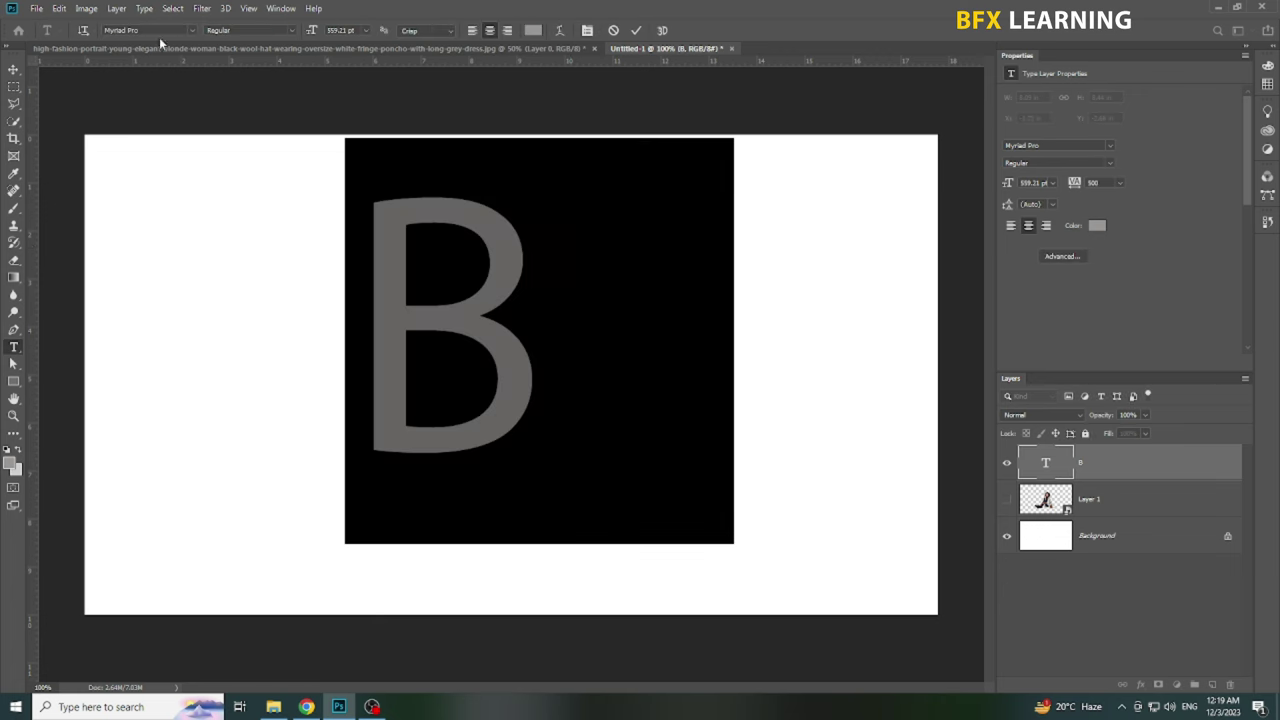
pyautogui.click(190, 30)
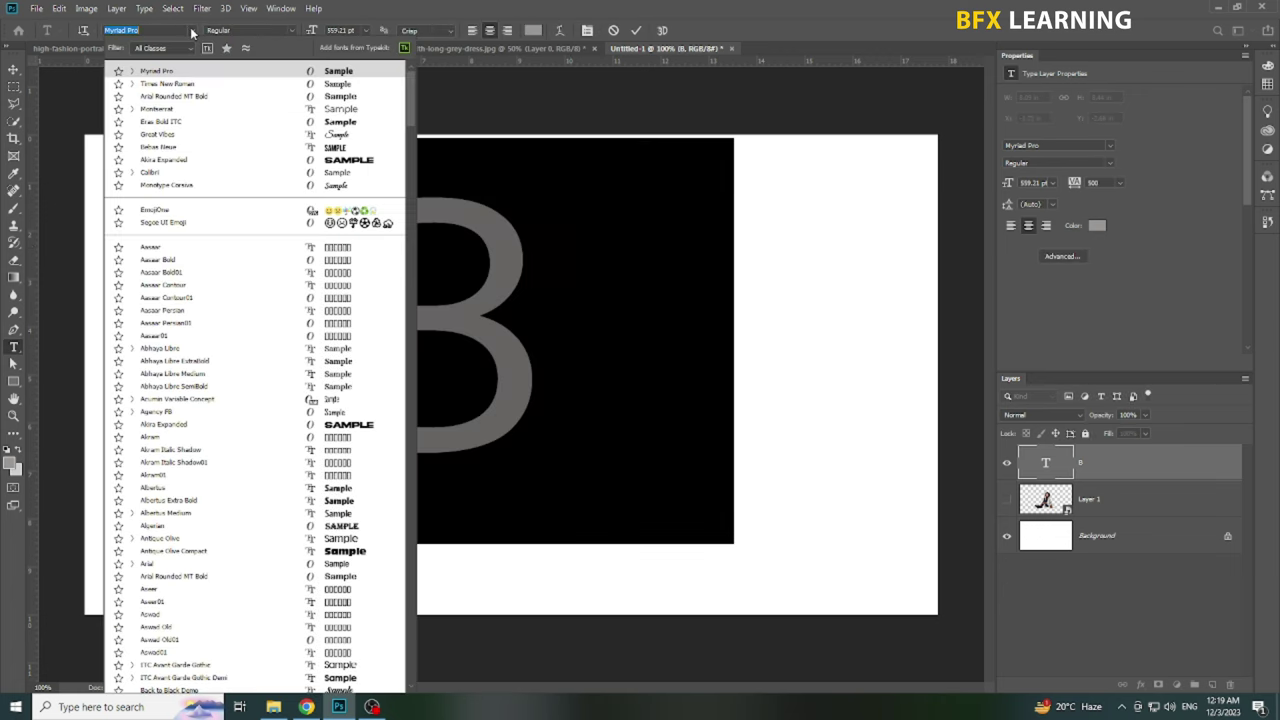
pyautogui.click(168, 84)
pyautogui.hotkey('ctrl', 'Return')
# - Move the B to the canvas centre and fine-tune its size
pyautogui.press('v')
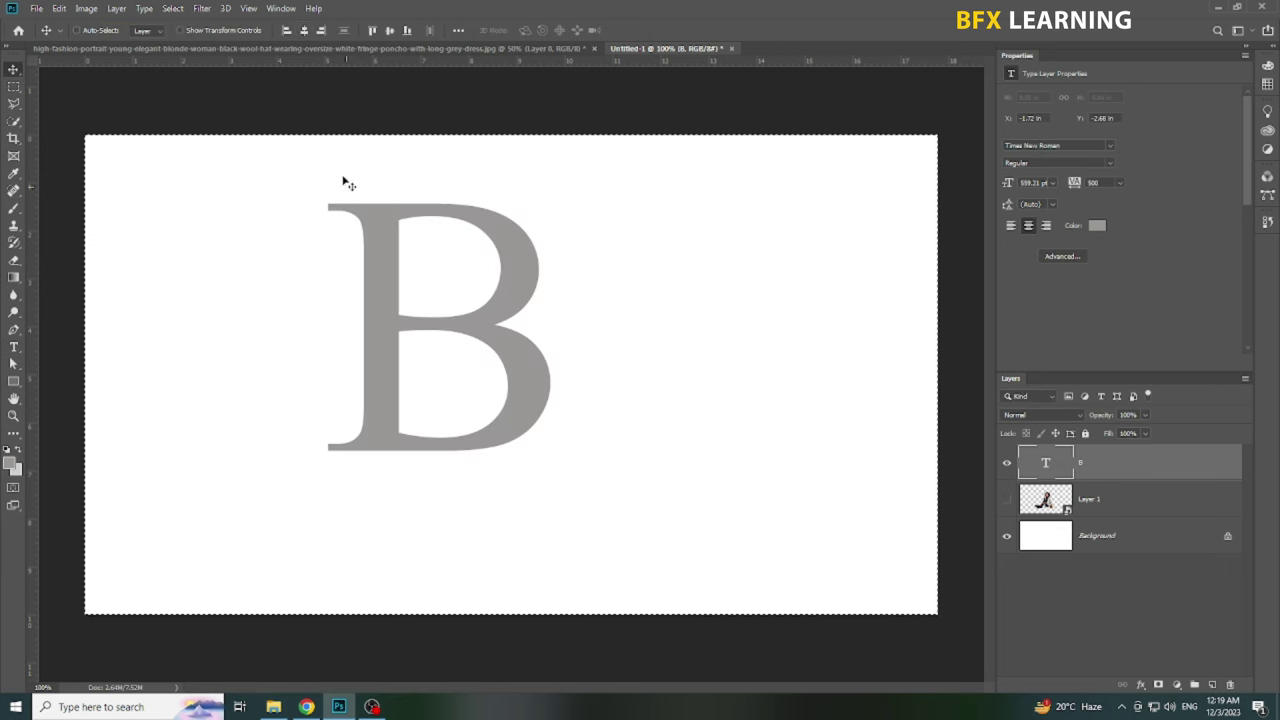
pyautogui.click(304, 30)
pyautogui.moveTo(560, 318); pyautogui.dragTo(568, 363)
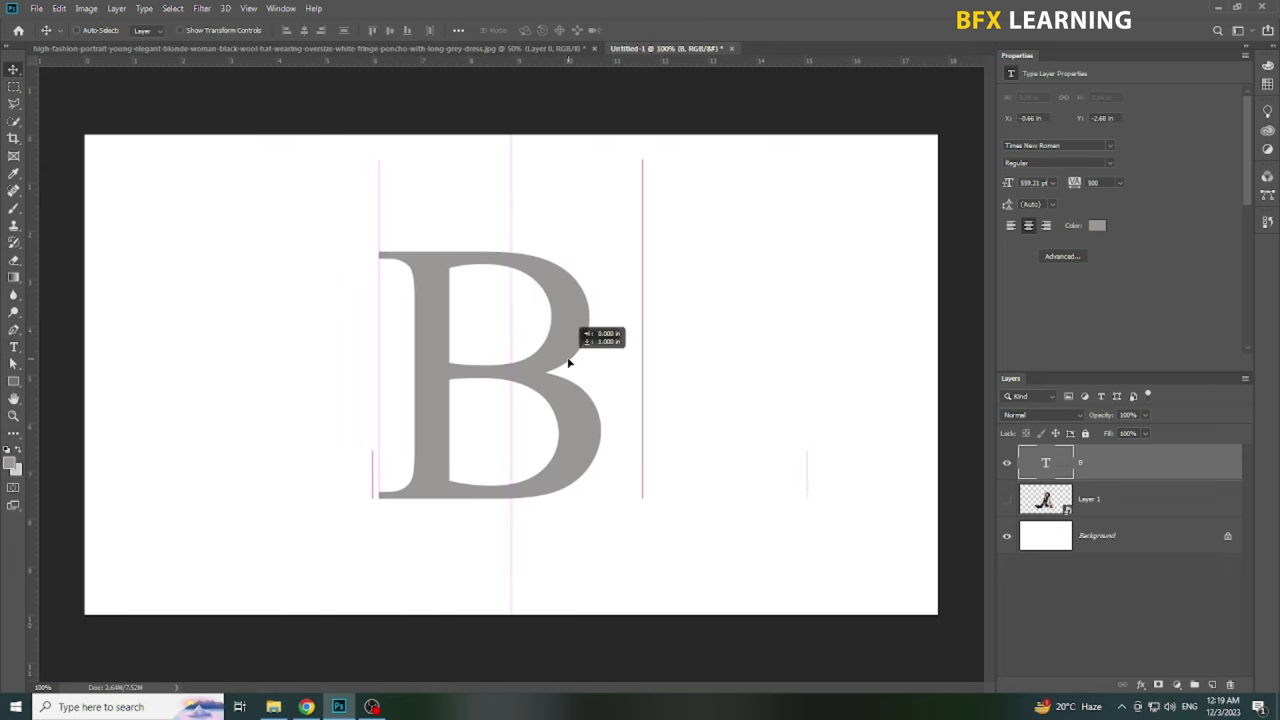
pyautogui.hotkey('ctrl', 't')
pyautogui.moveTo(809, 188); pyautogui.dragTo(793, 200)
pyautogui.press('Return')
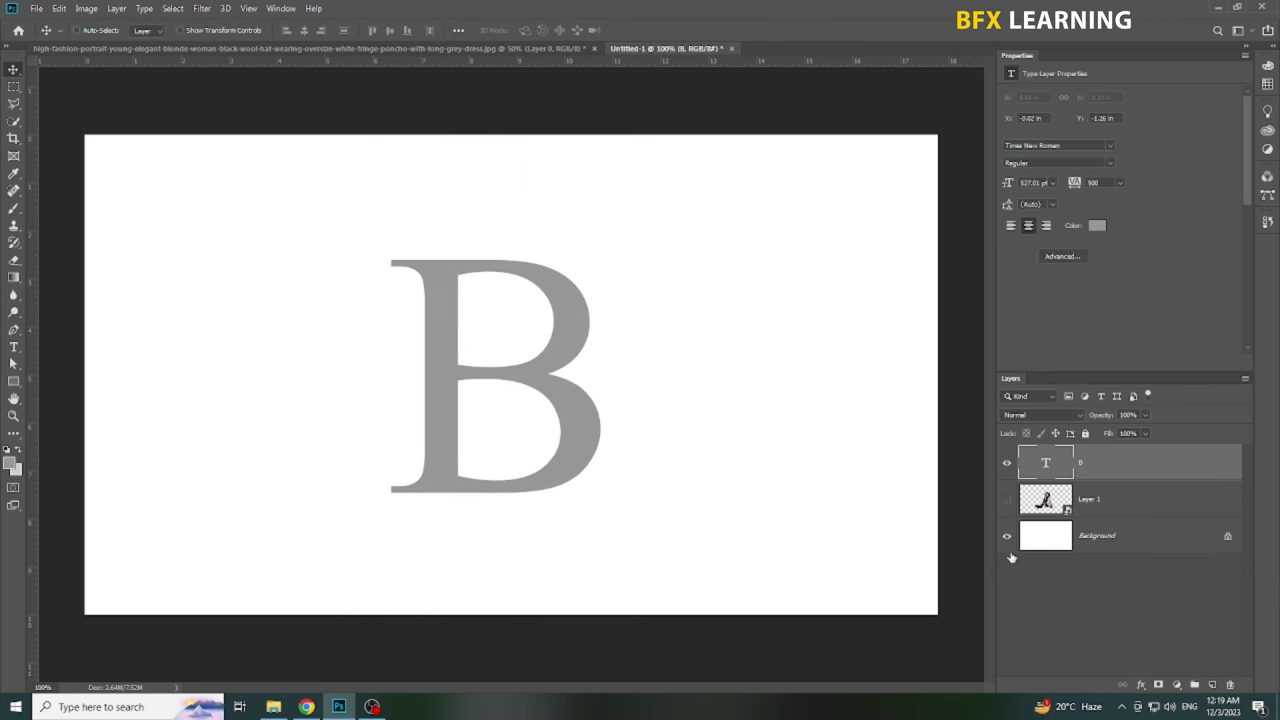
pyautogui.hotkey('ctrl', 't')
pyautogui.moveTo(794, 202); pyautogui.dragTo(808, 208)
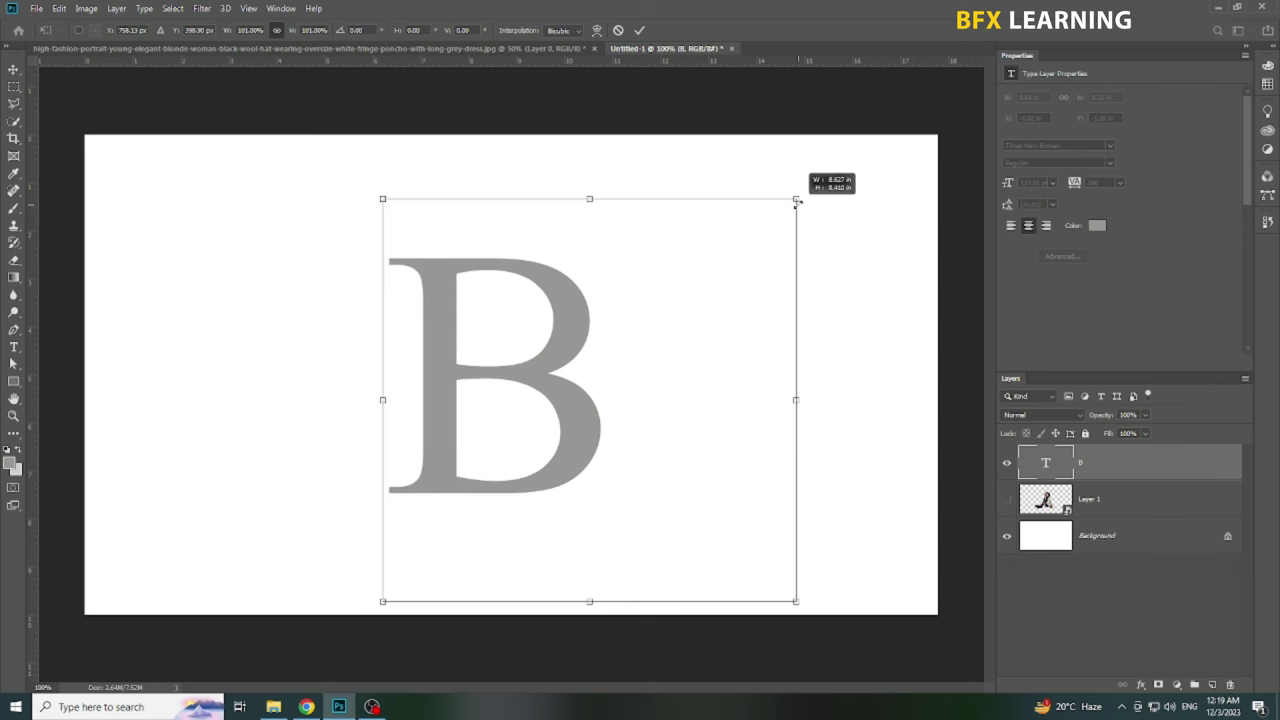
pyautogui.press('Return')
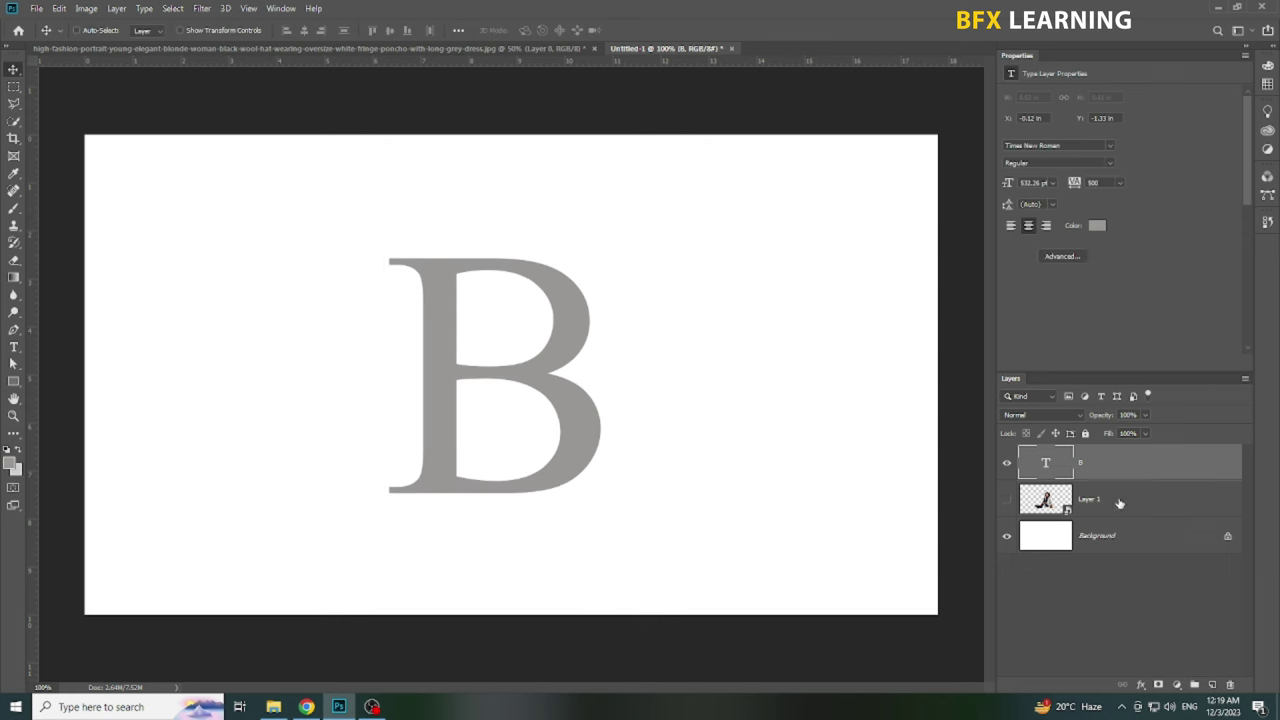
pyautogui.click(1032, 504)
# - Show the woman above the B at 50% opacity and nudge her left and down over the letter
pyautogui.click(1008, 498)
pyautogui.moveTo(1100, 505); pyautogui.dragTo(1113, 457)
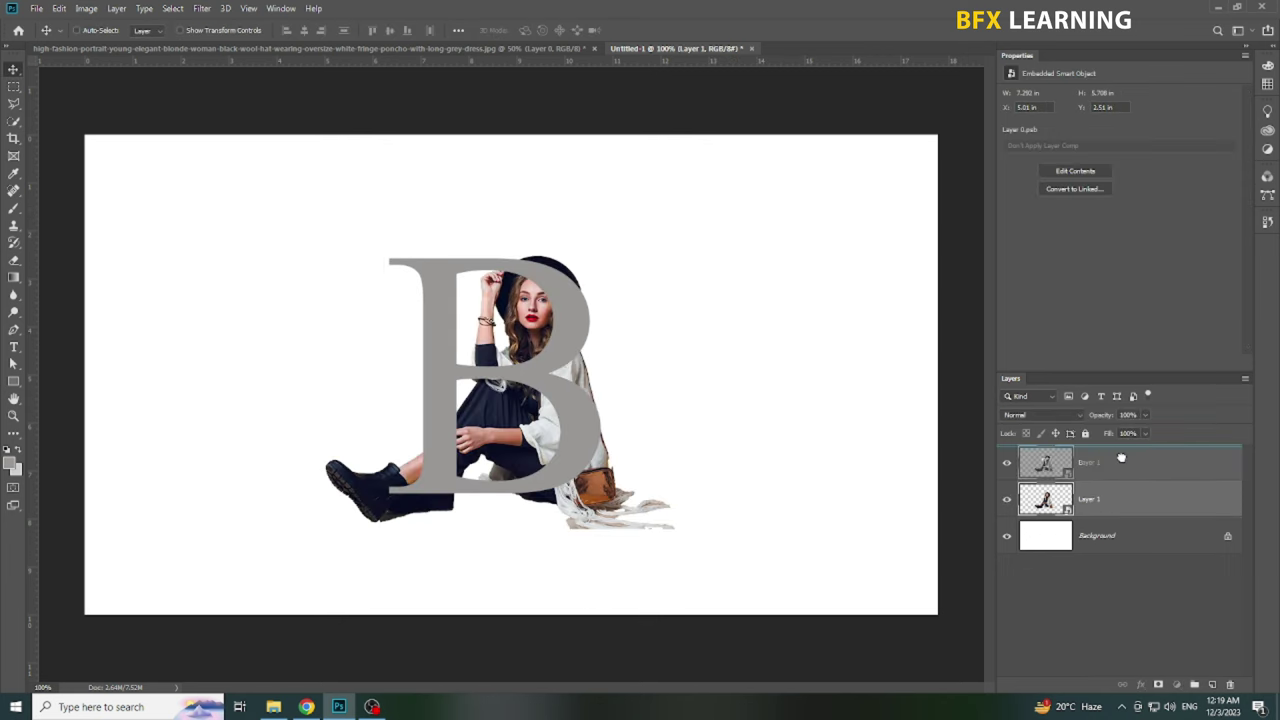
pyautogui.press('5')
pyautogui.moveTo(737, 491); pyautogui.dragTo(643, 474)
pyautogui.press('Down')
pyautogui.press('Down')
pyautogui.press('Down')
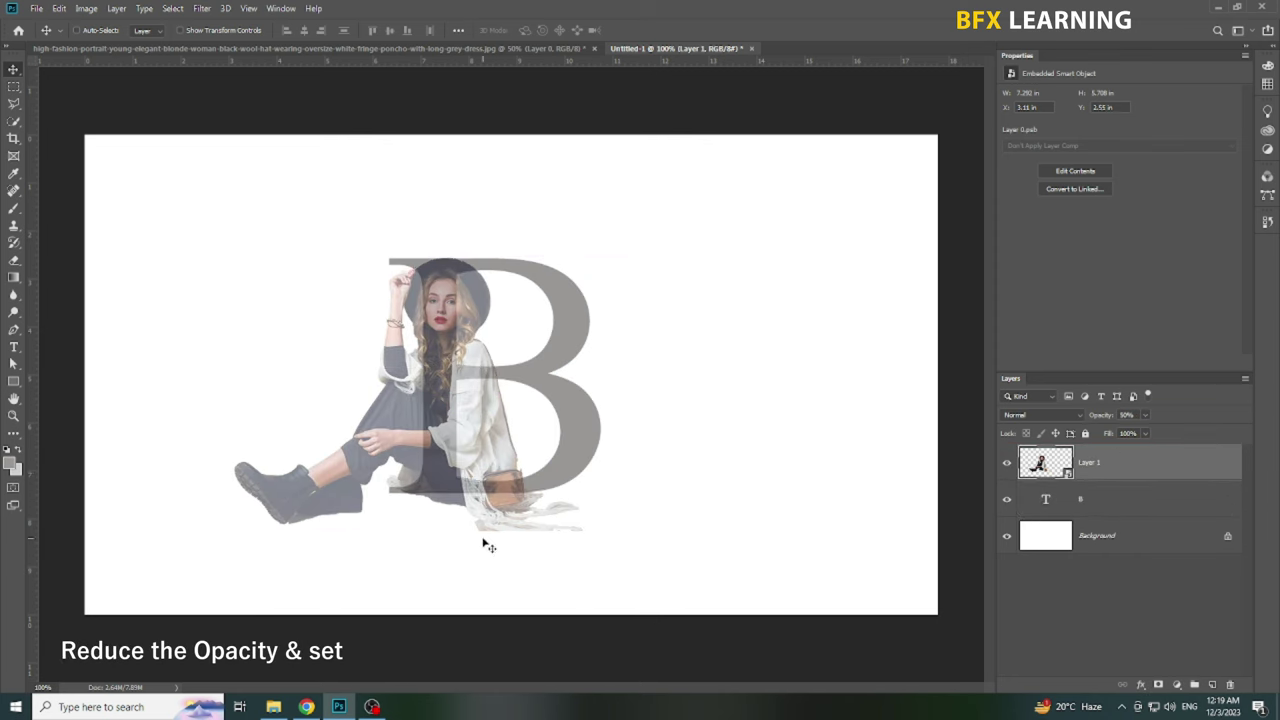
pyautogui.moveTo(452, 468); pyautogui.dragTo(452, 475)
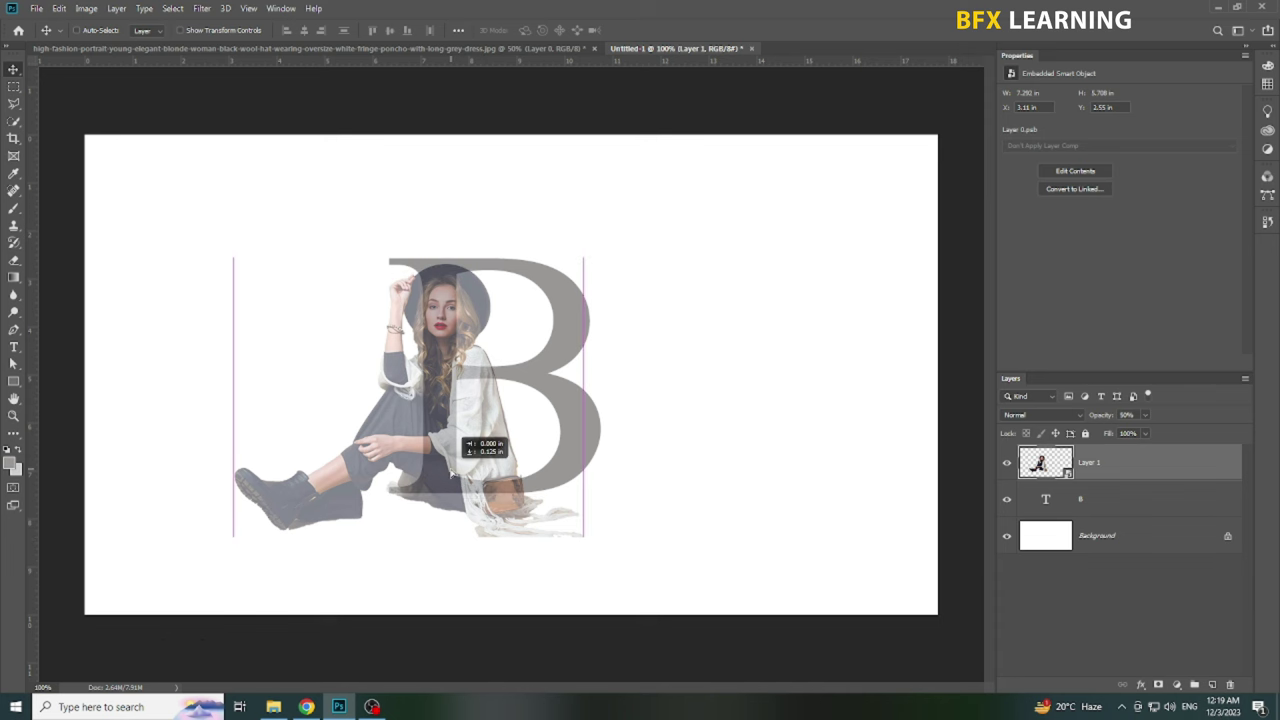
pyautogui.press('Down')
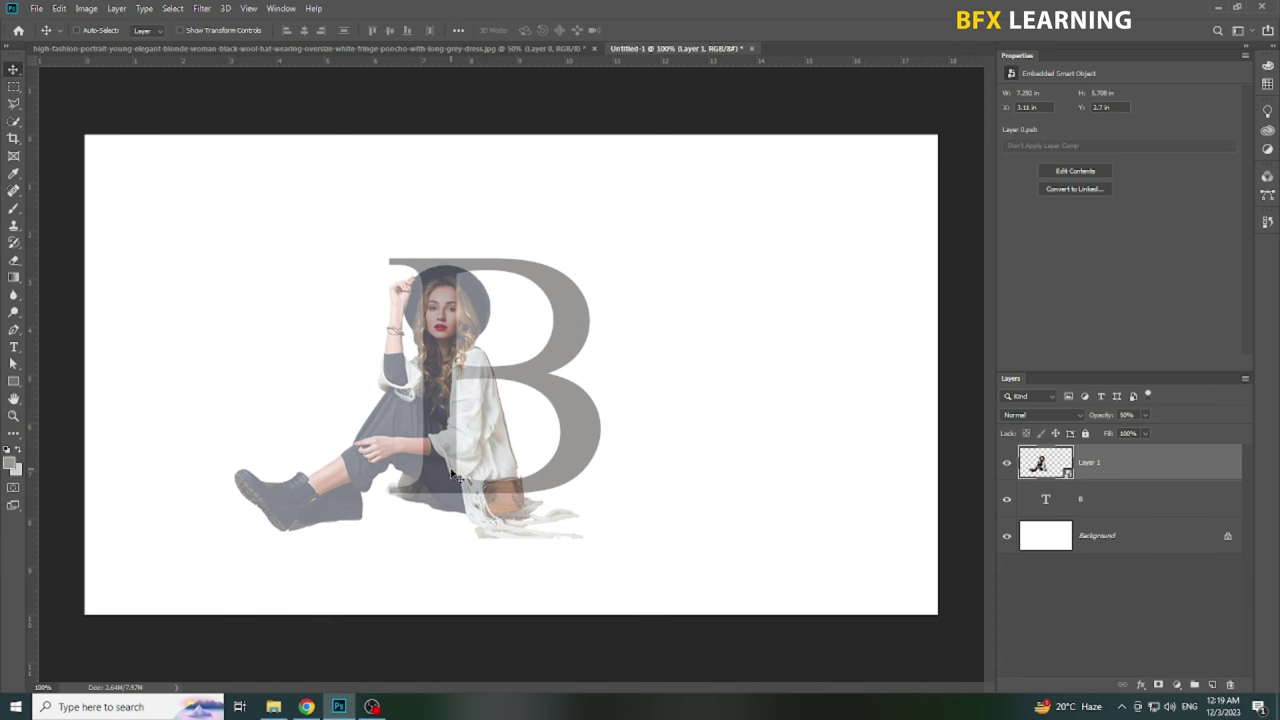
pyautogui.hotkey('shift', 'Left')
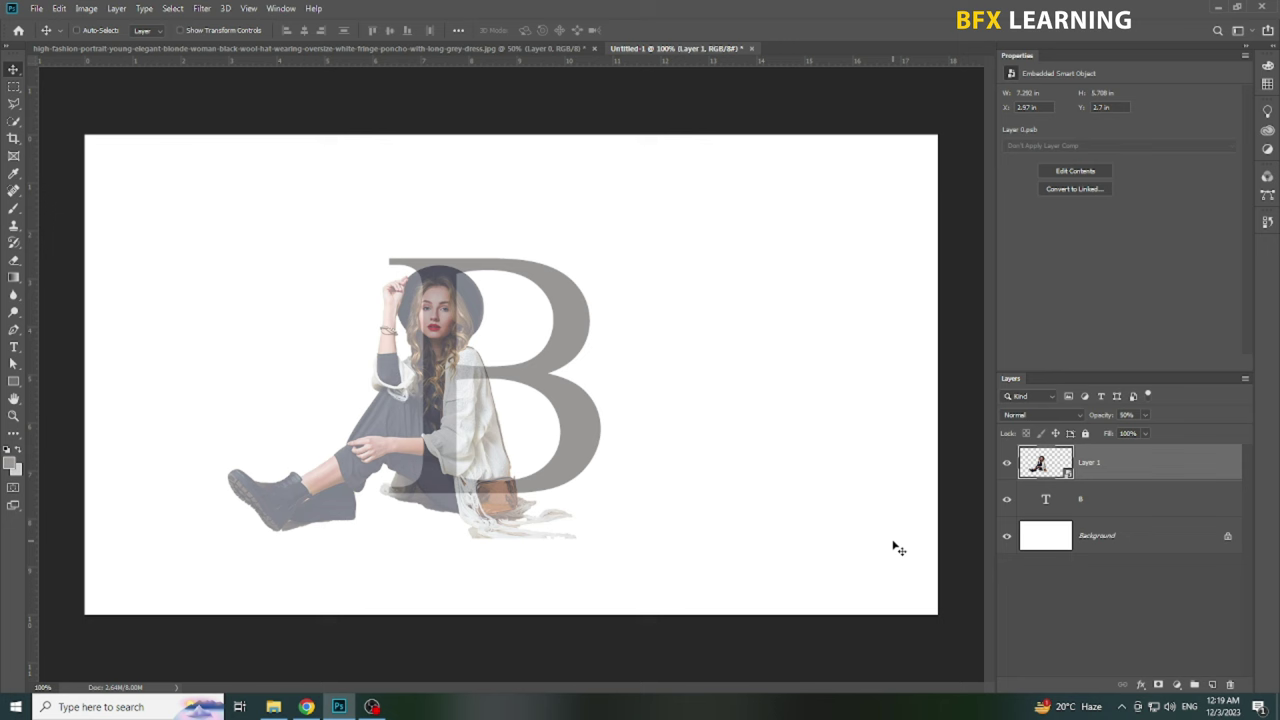
# - Restore the woman to 100% opacity, clip her into the B, and duplicate her layer
pyautogui.press('0')
pyautogui.rightClick(1066, 474)
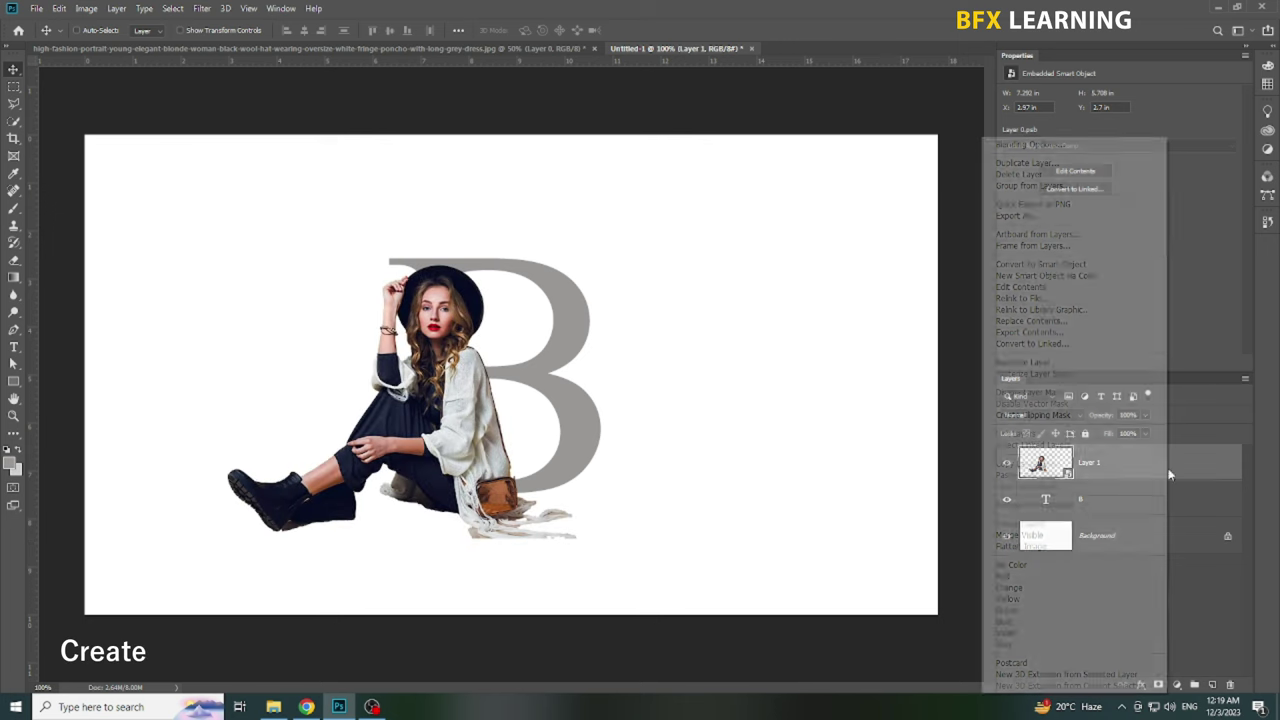
pyautogui.click(1040, 416)
pyautogui.rightClick(1150, 470)
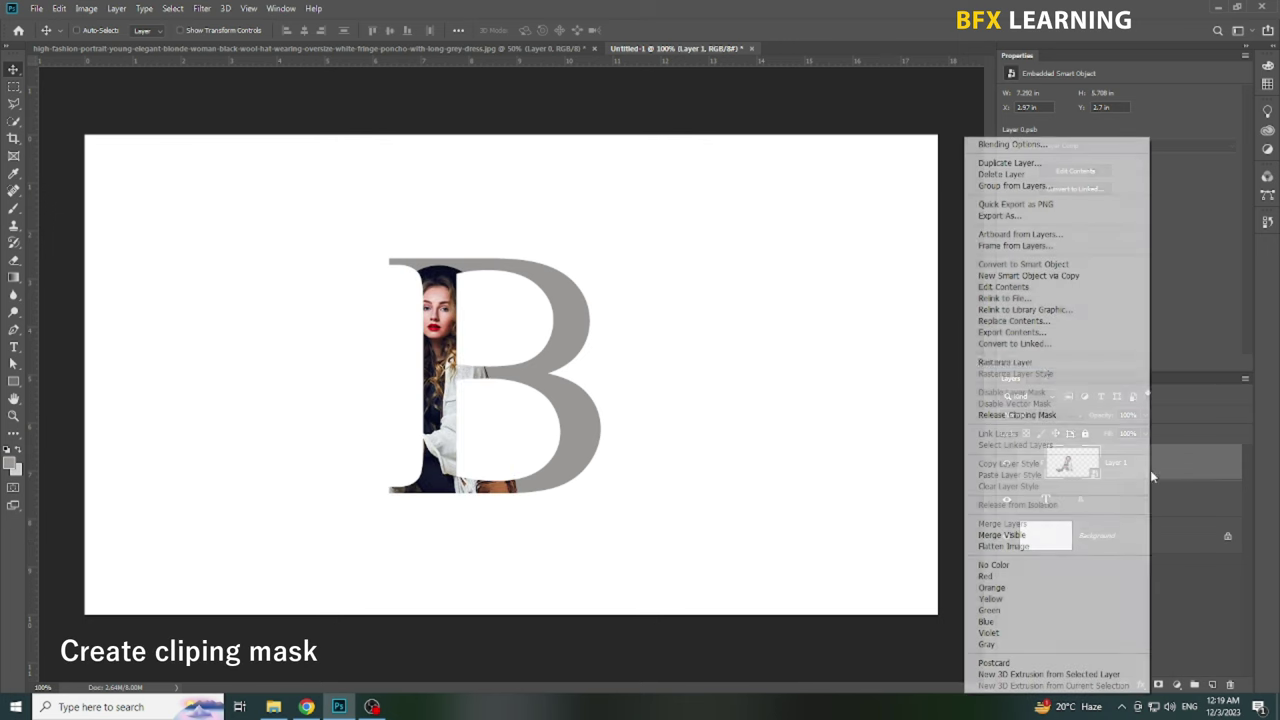
pyautogui.click(1030, 163)
pyautogui.click(674, 232)
# - Release Layer 1 copy from the clip and mask it to the B shape
pyautogui.rightClick(1065, 464)
pyautogui.click(971, 410)
pyautogui.keyDown('ctrl'); pyautogui.click(1044, 540); pyautogui.keyUp('ctrl')
pyautogui.click(1157, 686)
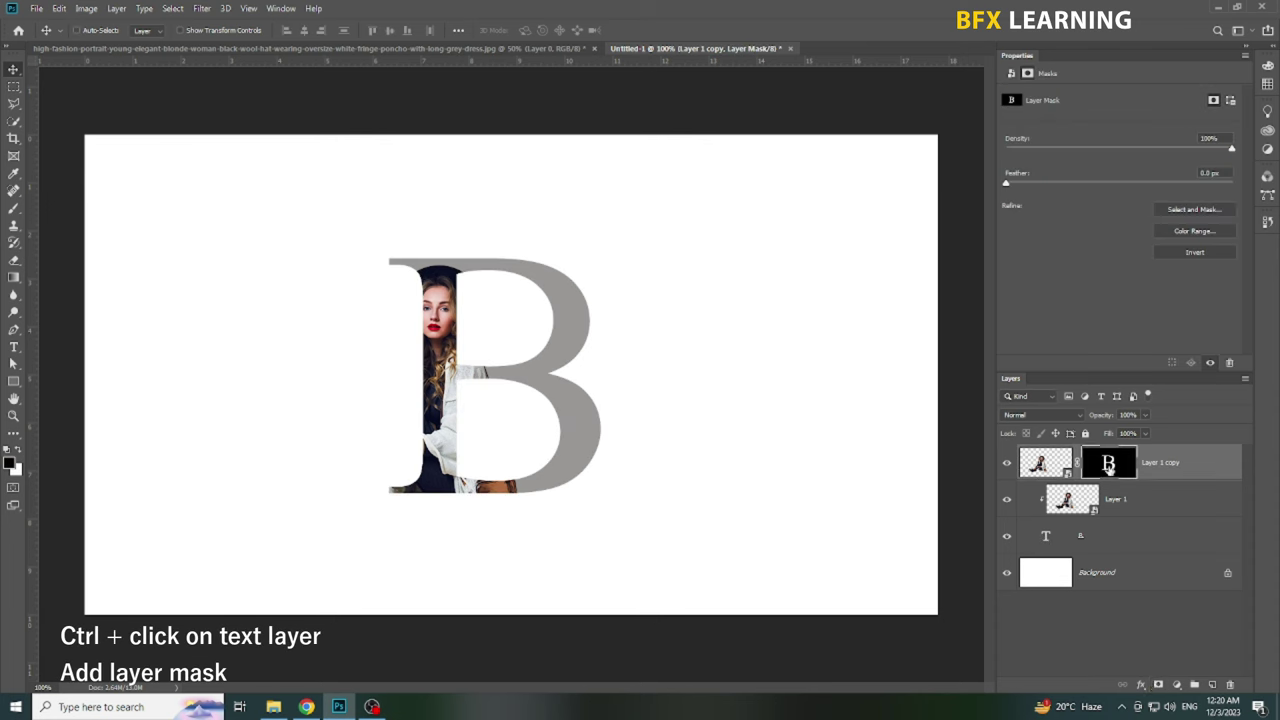
# - Paint white on Layer 1 copy's mask to reveal the woman's arm and hair left of the B
pyautogui.click(14, 208)
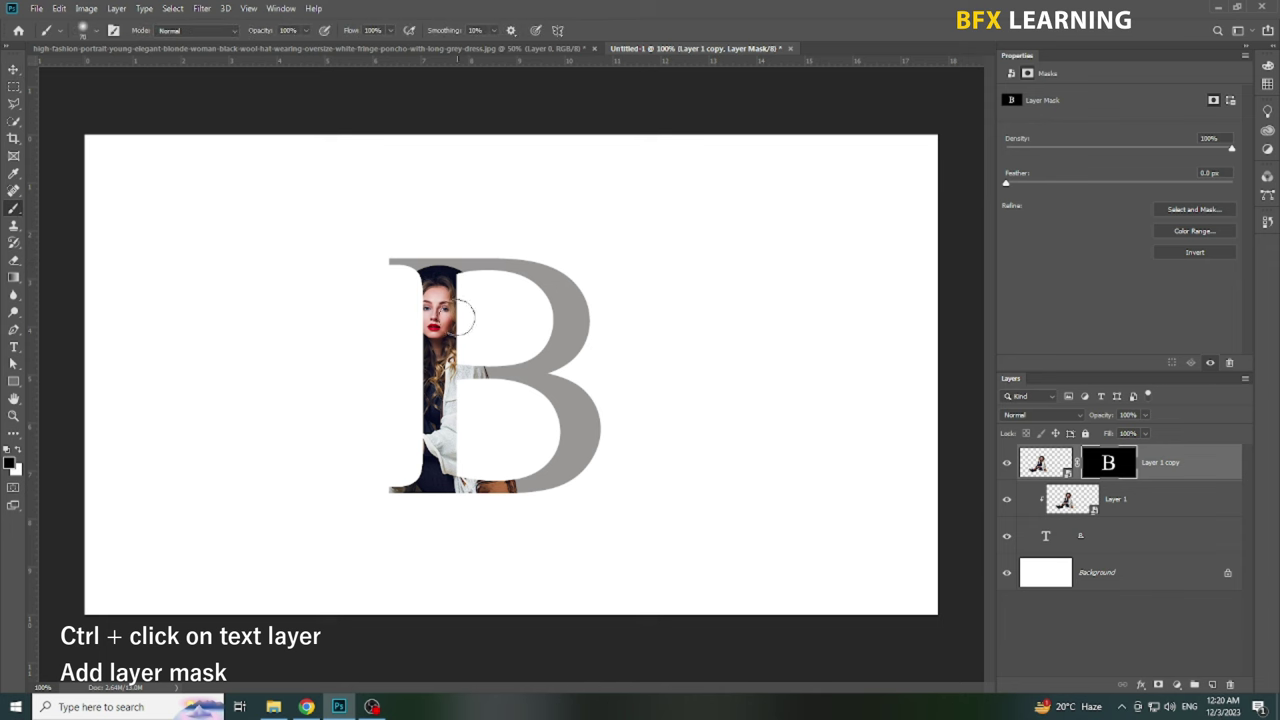
pyautogui.click(18, 456)
pyautogui.moveTo(430, 275); pyautogui.dragTo(410, 355)
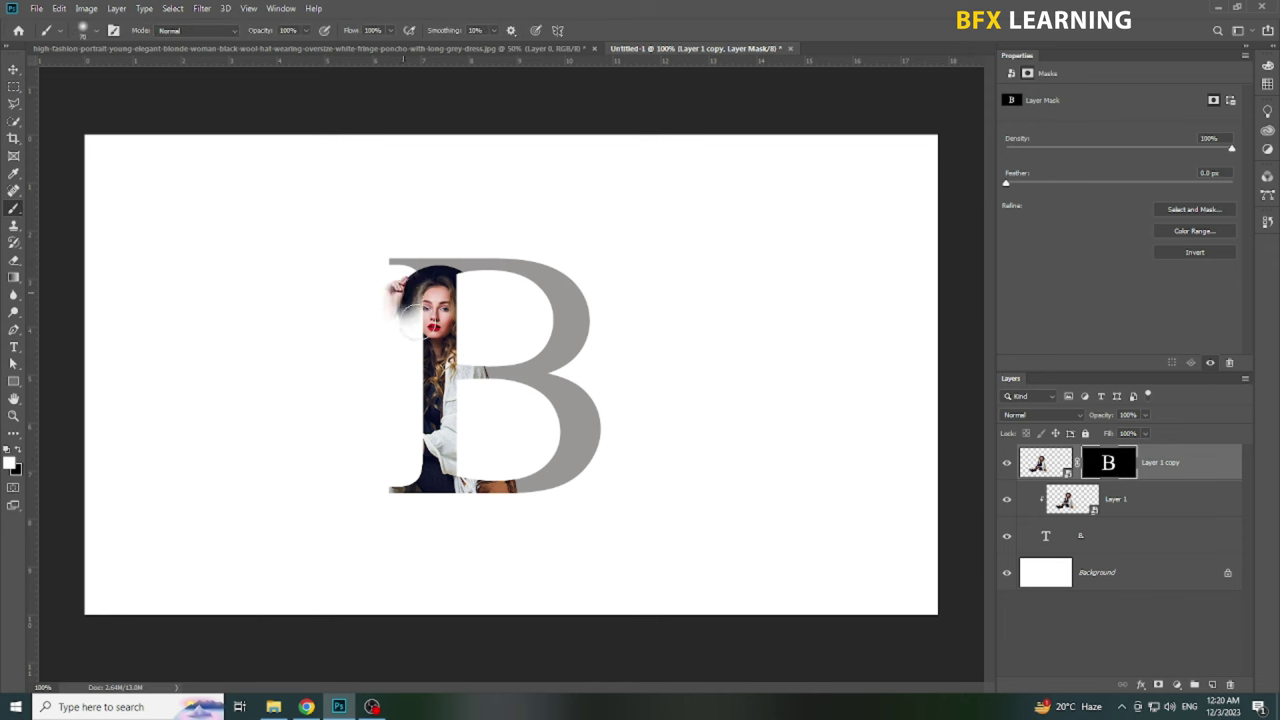
pyautogui.hotkey('ctrl', 'z')
pyautogui.rightClick(410, 347)
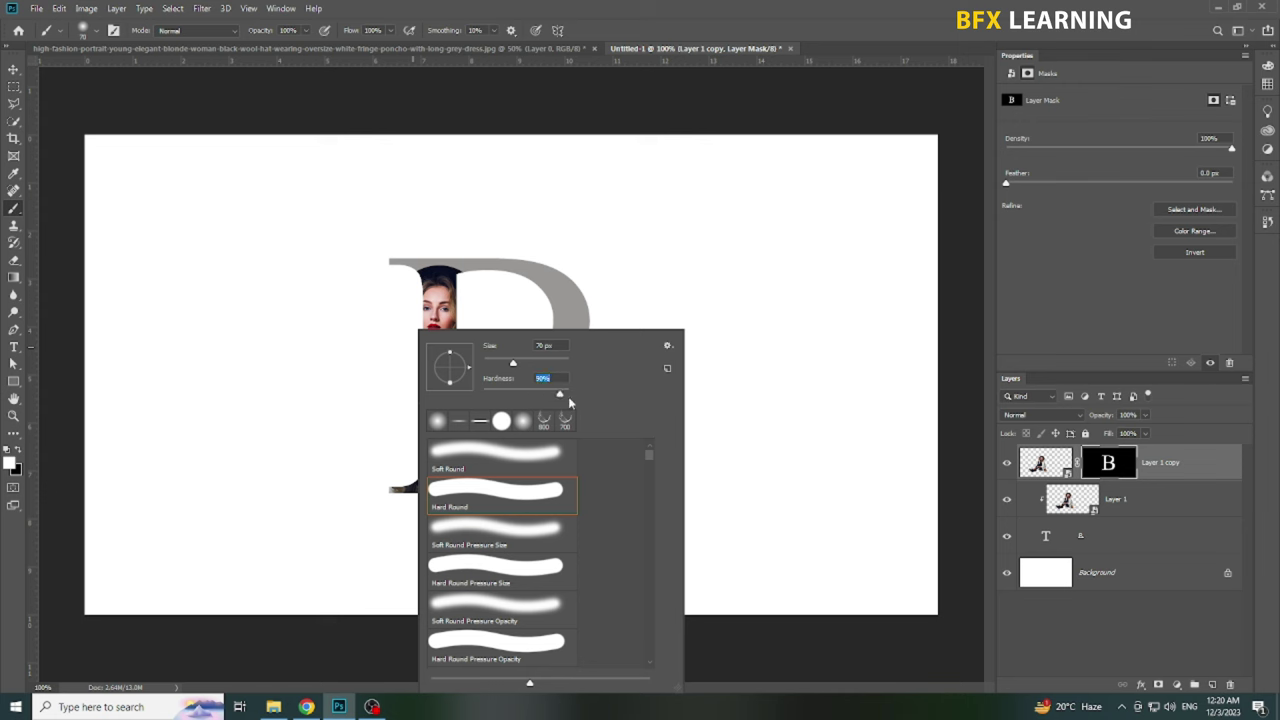
pyautogui.press('Return')
pyautogui.moveTo(428, 272)
pyautogui.mouseDown()
pyautogui.moveTo(387, 296)
pyautogui.moveTo(392, 388)
pyautogui.moveTo(257, 492)
pyautogui.moveTo(362, 472)
pyautogui.moveTo(345, 466)
pyautogui.mouseUp()
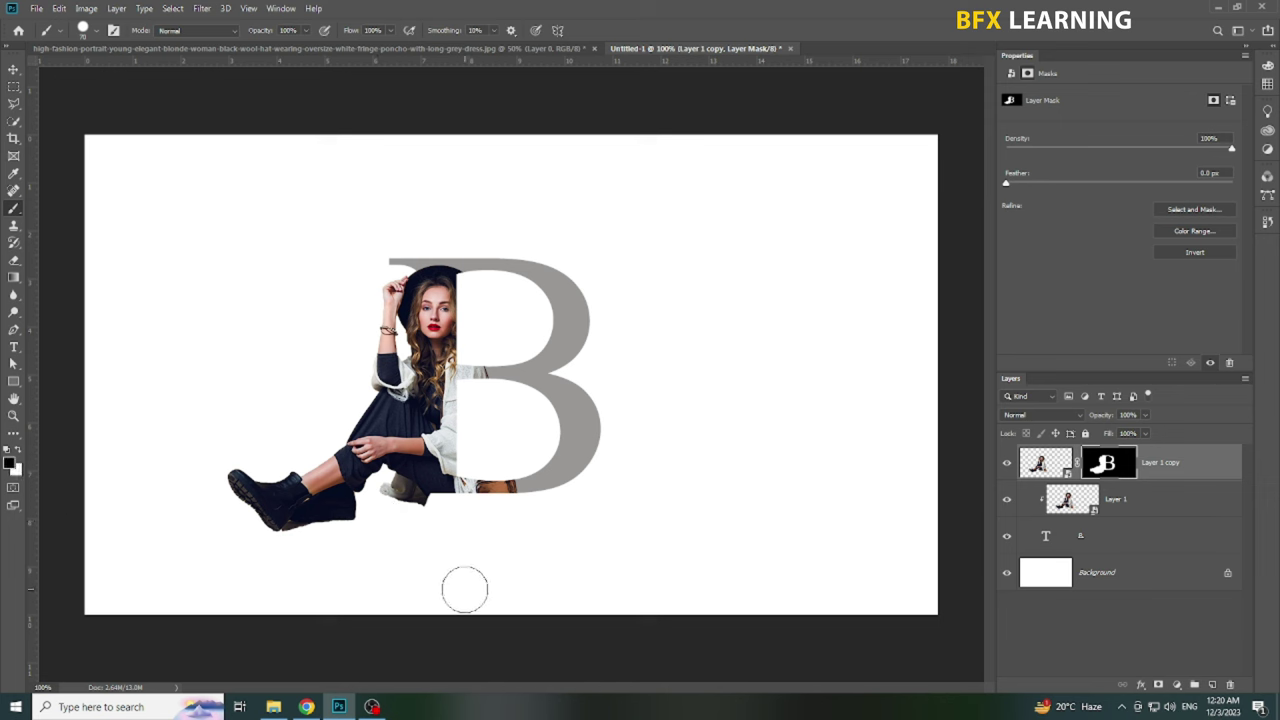
# - Fill a rectangular selection just below the B with black to hide the dress
pyautogui.click(14, 87)
pyautogui.moveTo(602, 558); pyautogui.dragTo(353, 494)
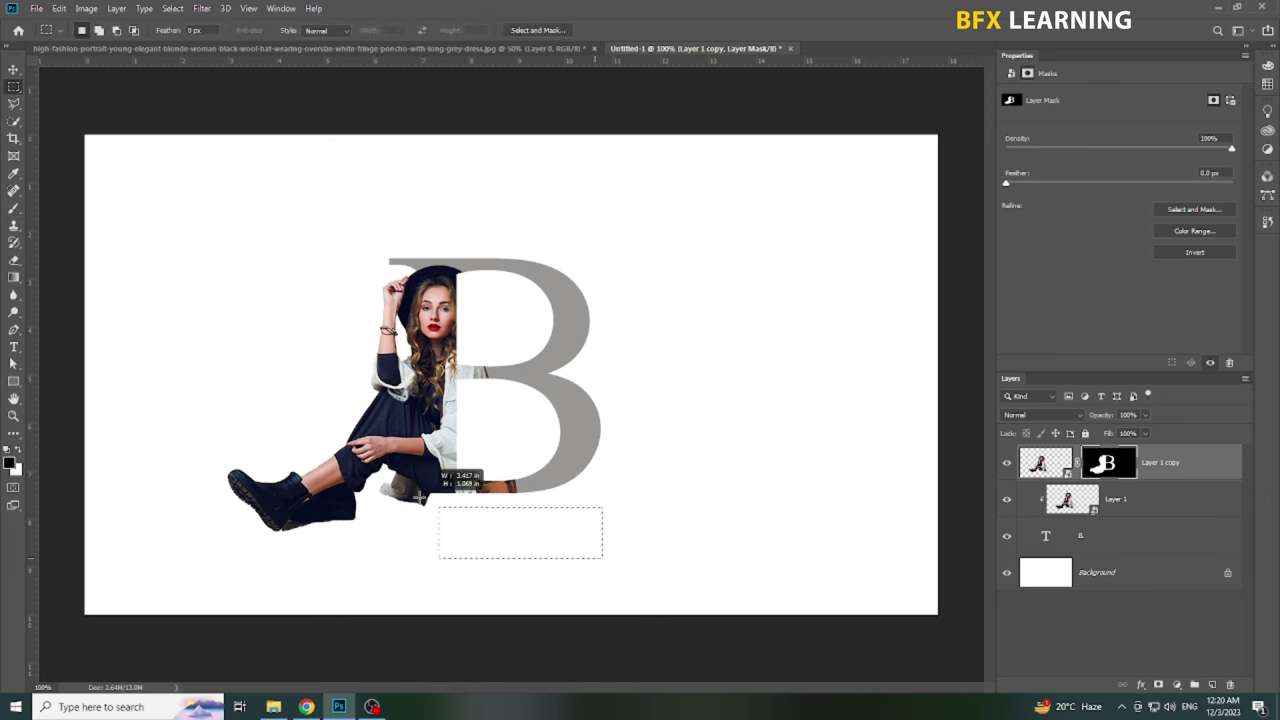
pyautogui.click(405, 537)
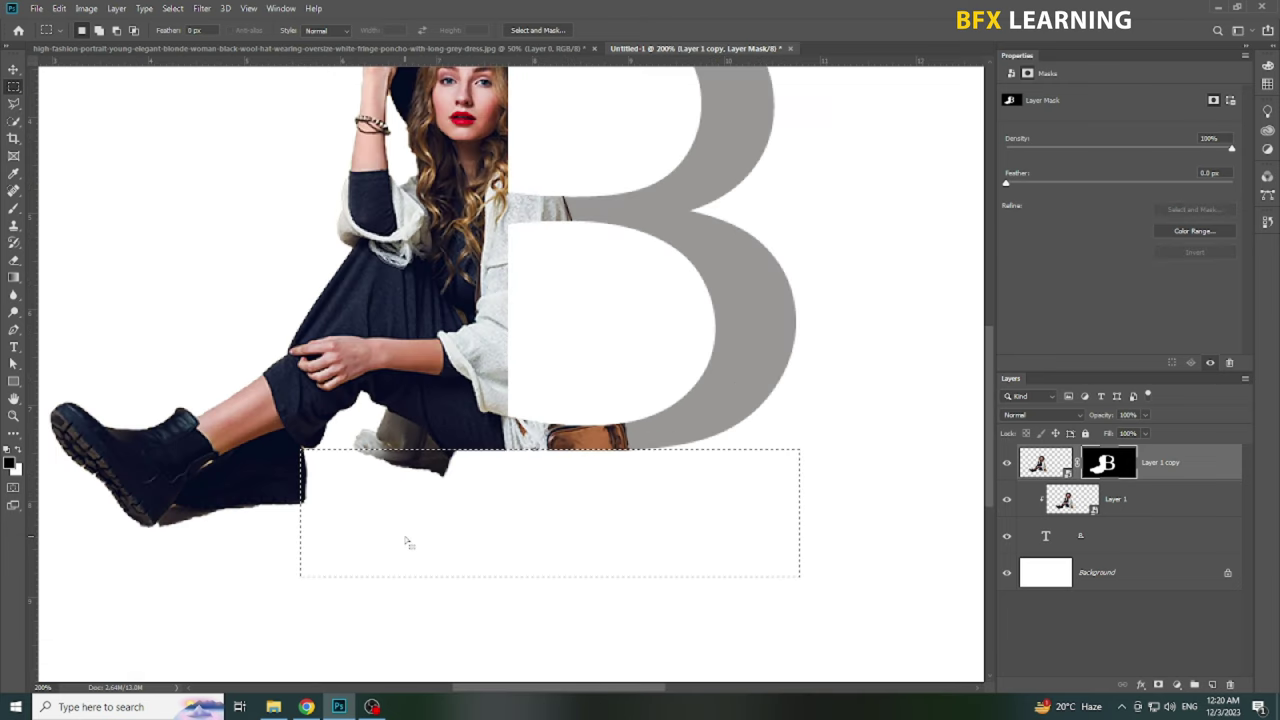
pyautogui.hotkey('alt', 'BackSpace')
pyautogui.hotkey('ctrl', 'd')
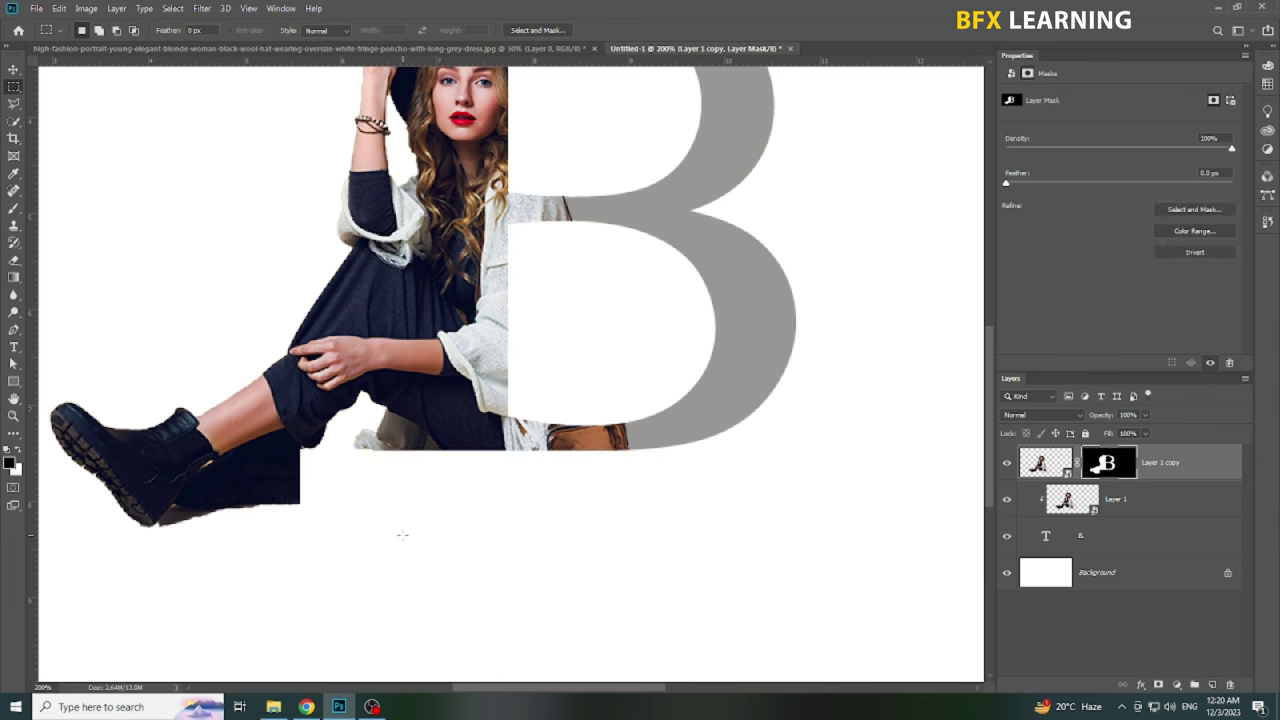
# - Brush the mask to restore the boot and leg edges and remove the stray dark shard
pyautogui.click(14, 209)
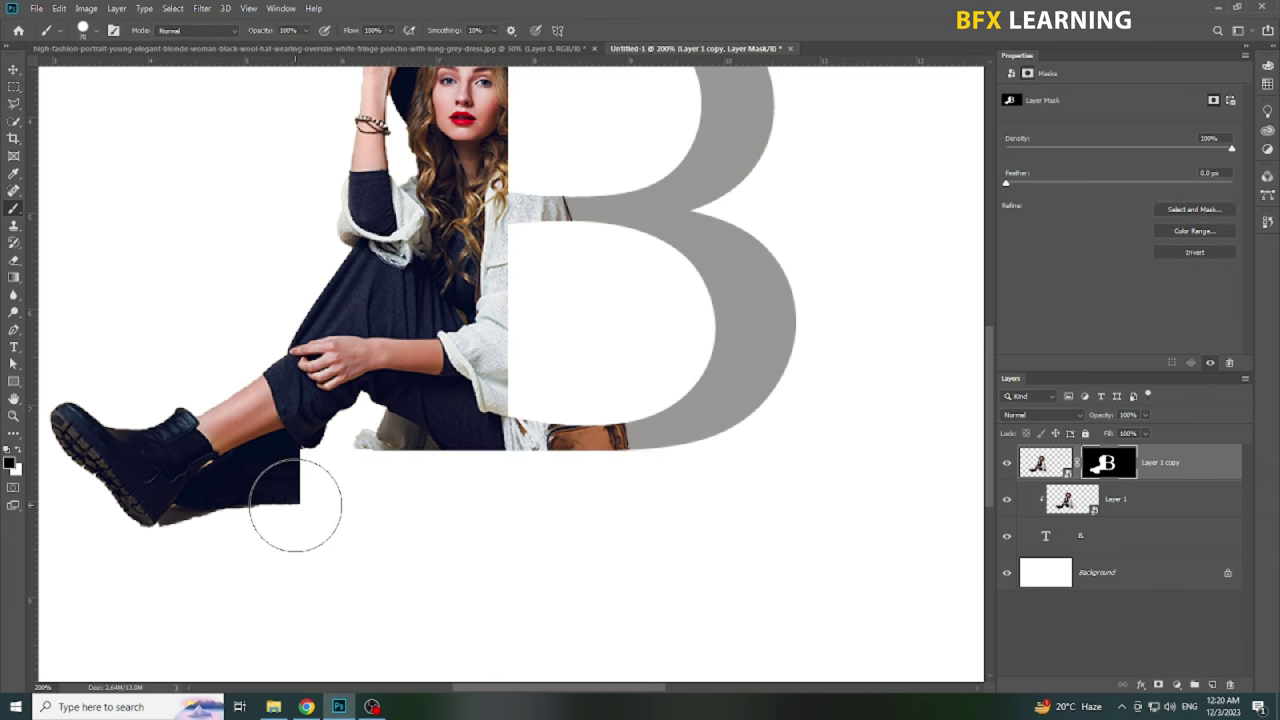
pyautogui.click(295, 505)
pyautogui.press('[')
pyautogui.press('[')
pyautogui.press('[')
pyautogui.press('[')
pyautogui.press('[')
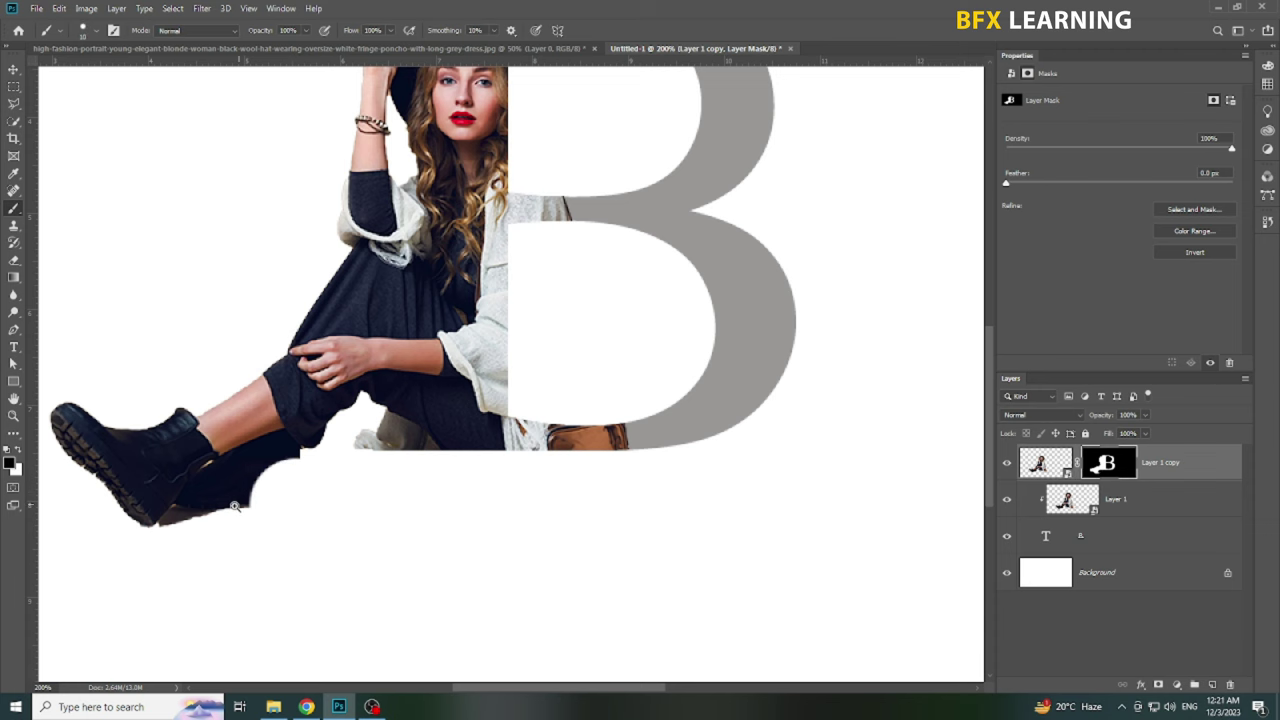
pyautogui.scroll(1, 234, 506)
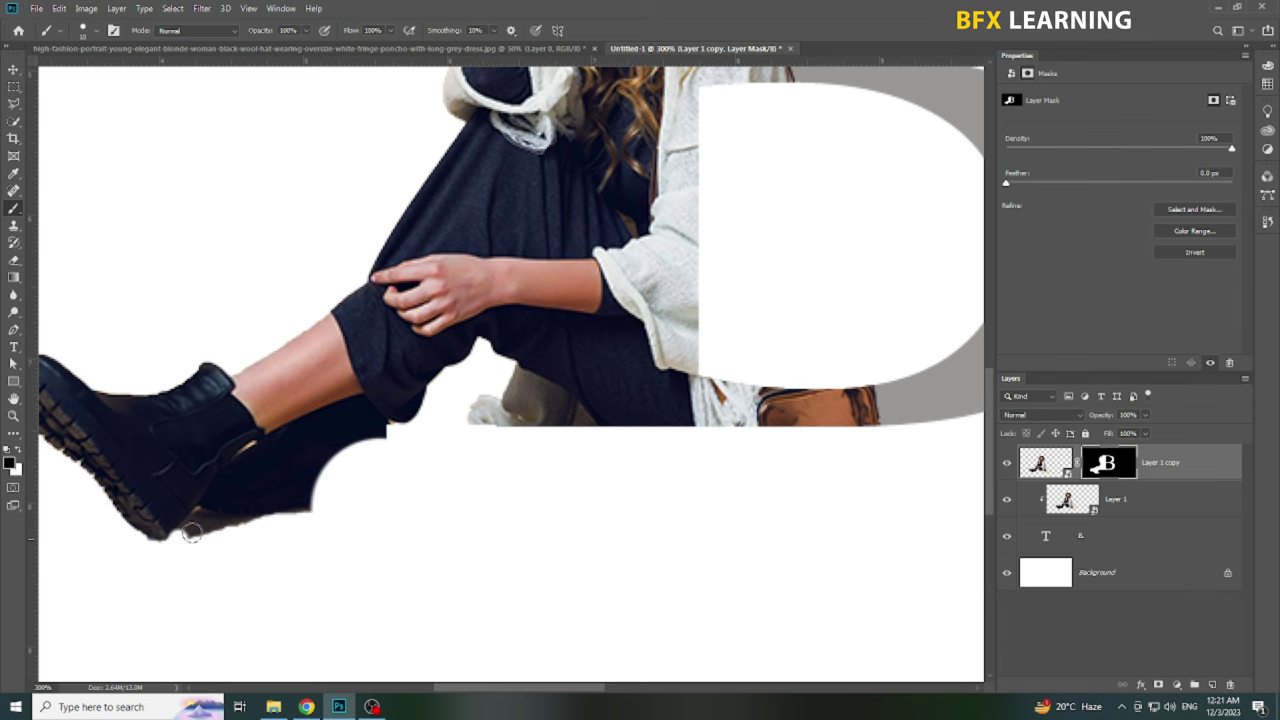
pyautogui.moveTo(207, 507); pyautogui.dragTo(272, 446)
pyautogui.moveTo(326, 413)
pyautogui.mouseDown()
pyautogui.moveTo(362, 404)
pyautogui.moveTo(393, 437)
pyautogui.mouseUp()
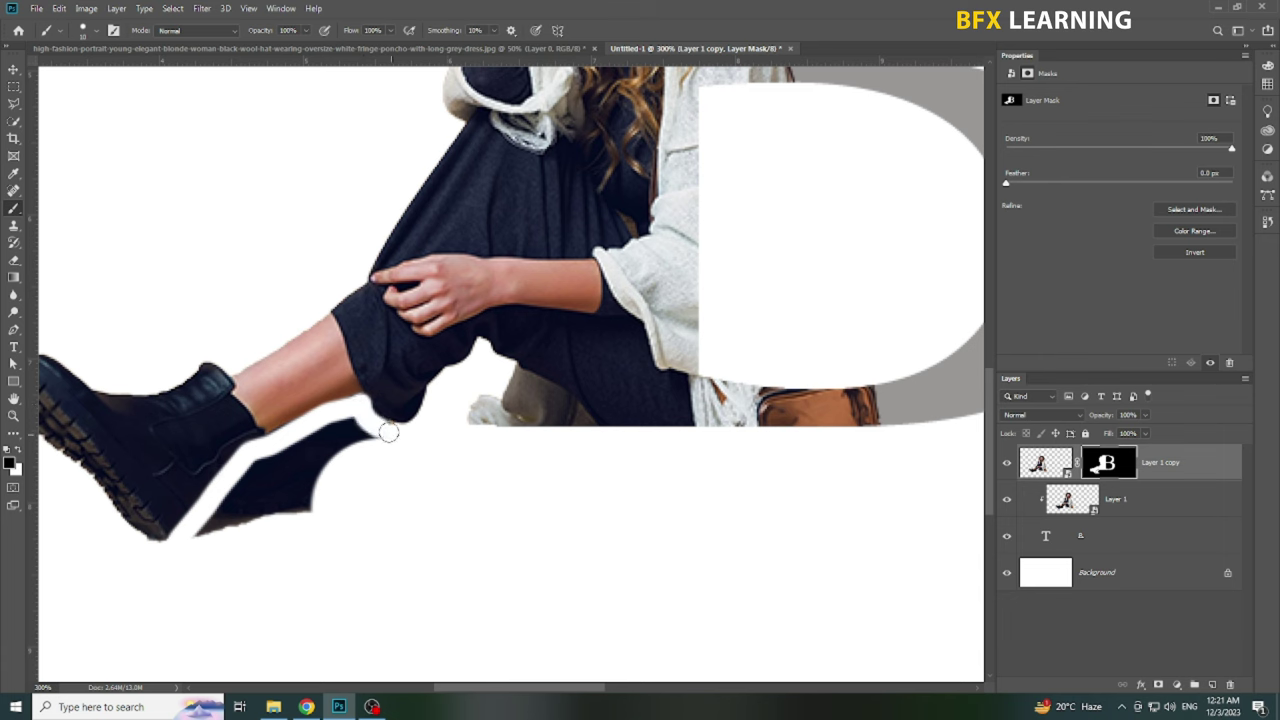
pyautogui.moveTo(347, 419)
pyautogui.mouseDown()
pyautogui.moveTo(378, 443)
pyautogui.moveTo(350, 430)
pyautogui.moveTo(286, 466)
pyautogui.moveTo(216, 535)
pyautogui.moveTo(257, 534)
pyautogui.mouseUp()
pyautogui.press('x')
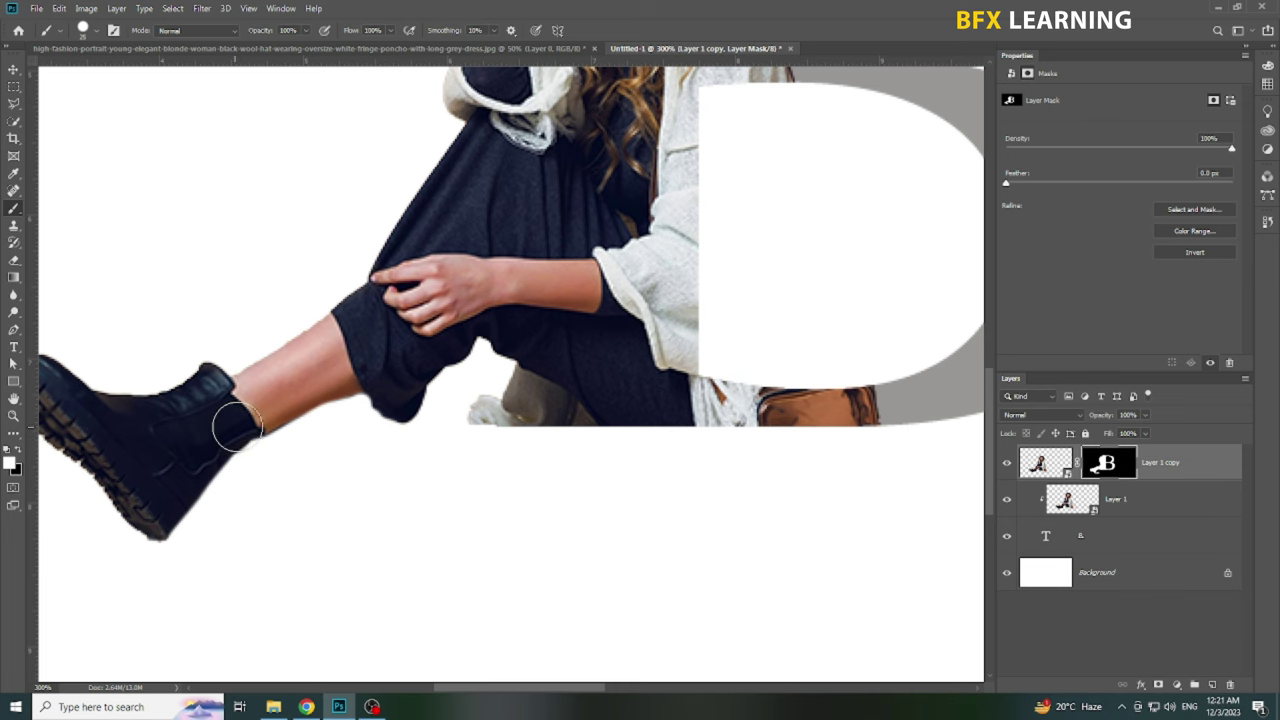
# - Fit the composition on screen and fade Layer 1 copy to 50% opacity to check the mask
pyautogui.press('v')
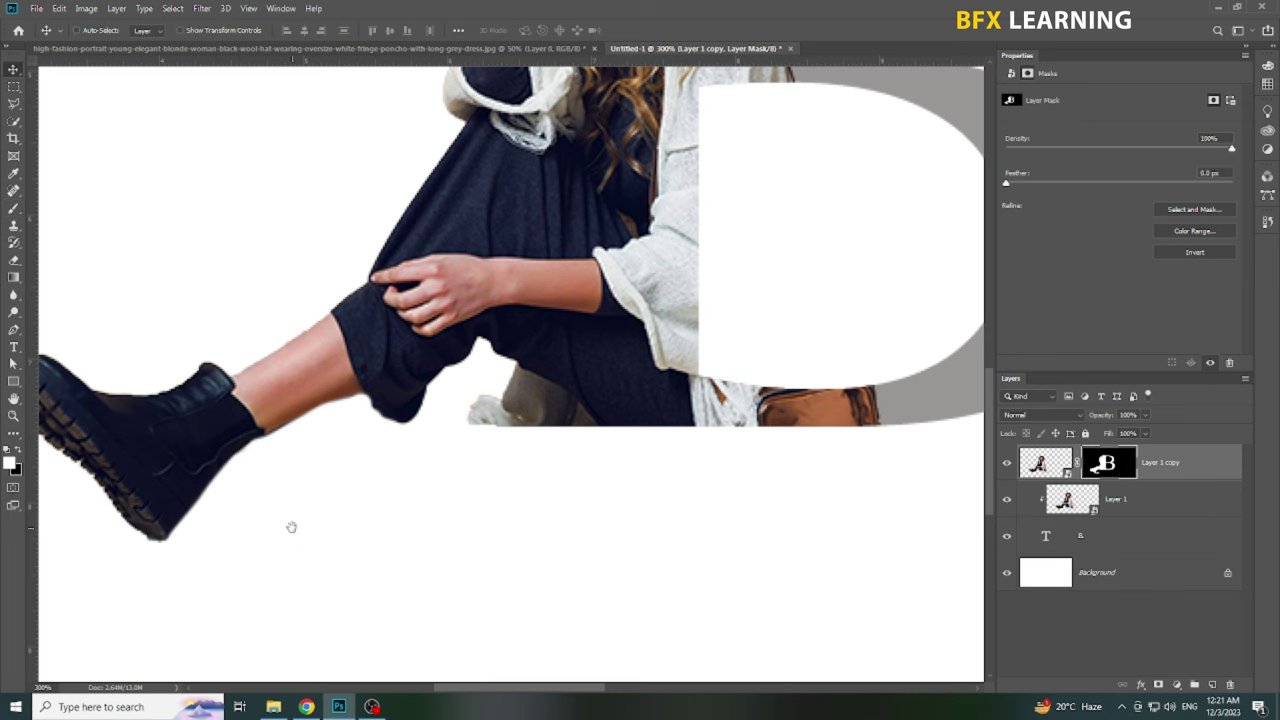
pyautogui.hotkey('ctrl', '0')
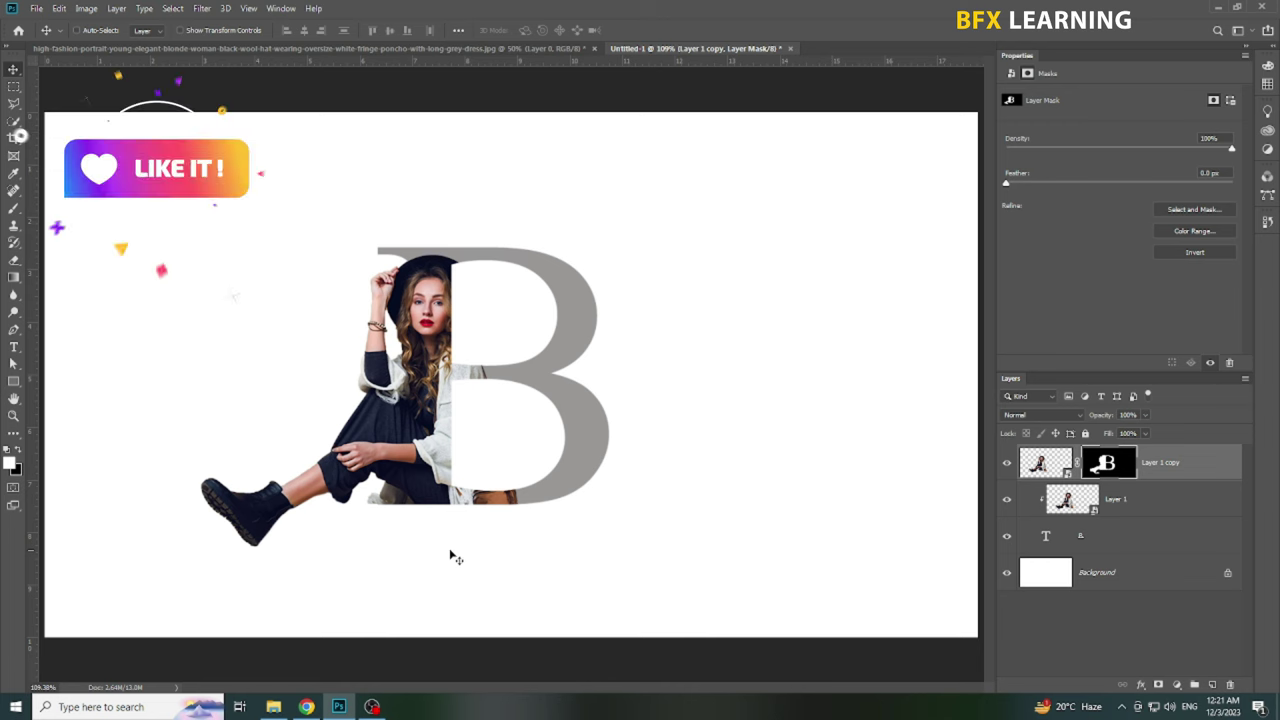
pyautogui.click(1056, 468)
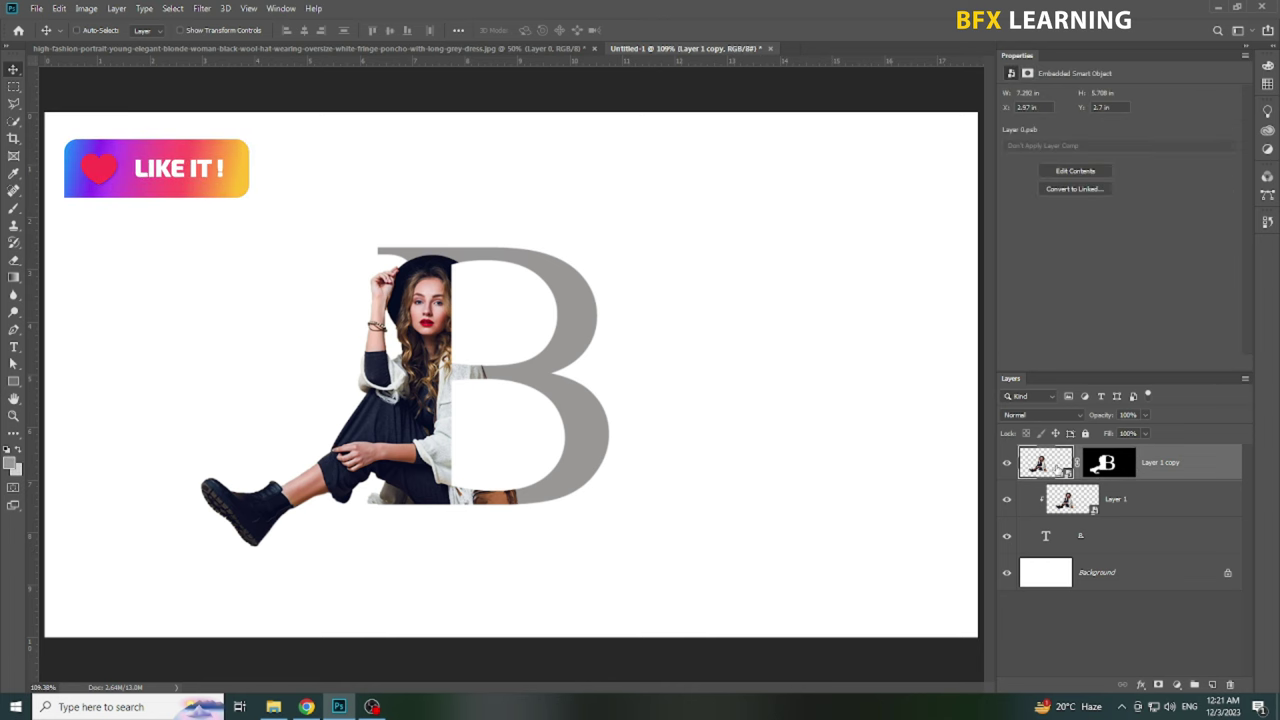
pyautogui.press('5')
# - Touch up the copy's mask with a black brush and restore it to 100% opacity
pyautogui.click(1108, 464)
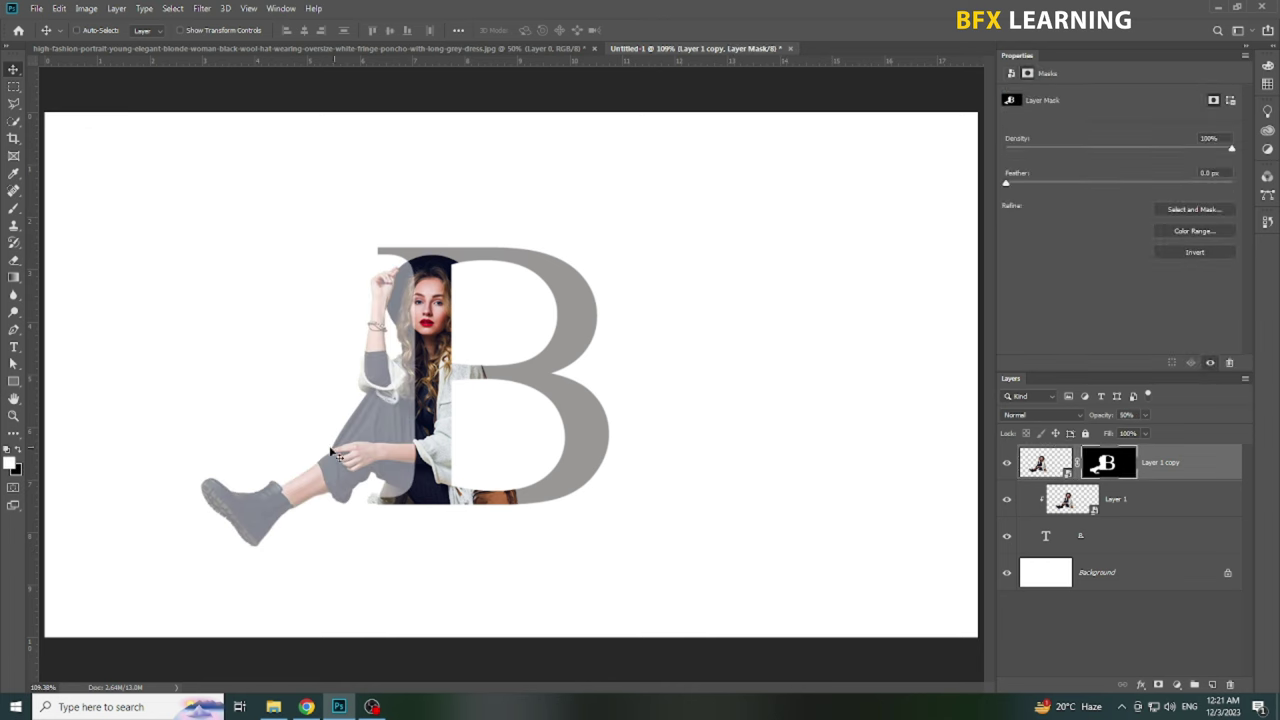
pyautogui.press('b')
pyautogui.scroll(2, 351, 543)
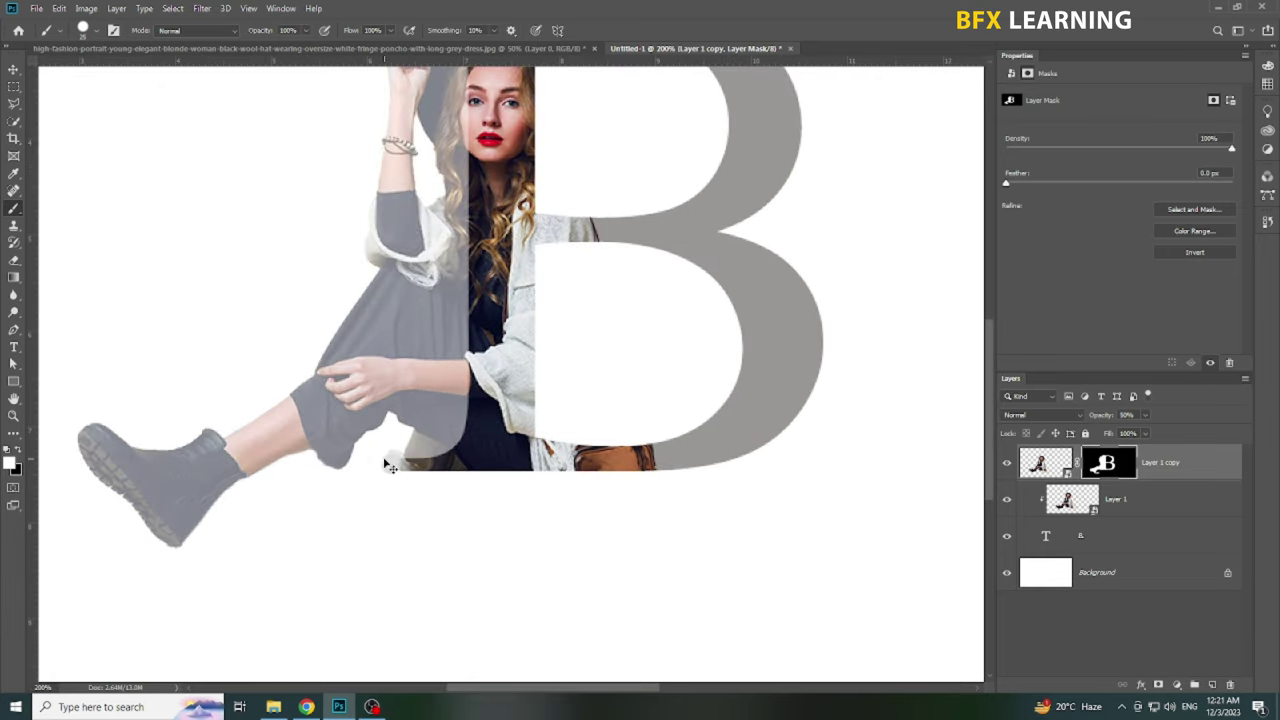
pyautogui.click(17, 452)
pyautogui.press('v')
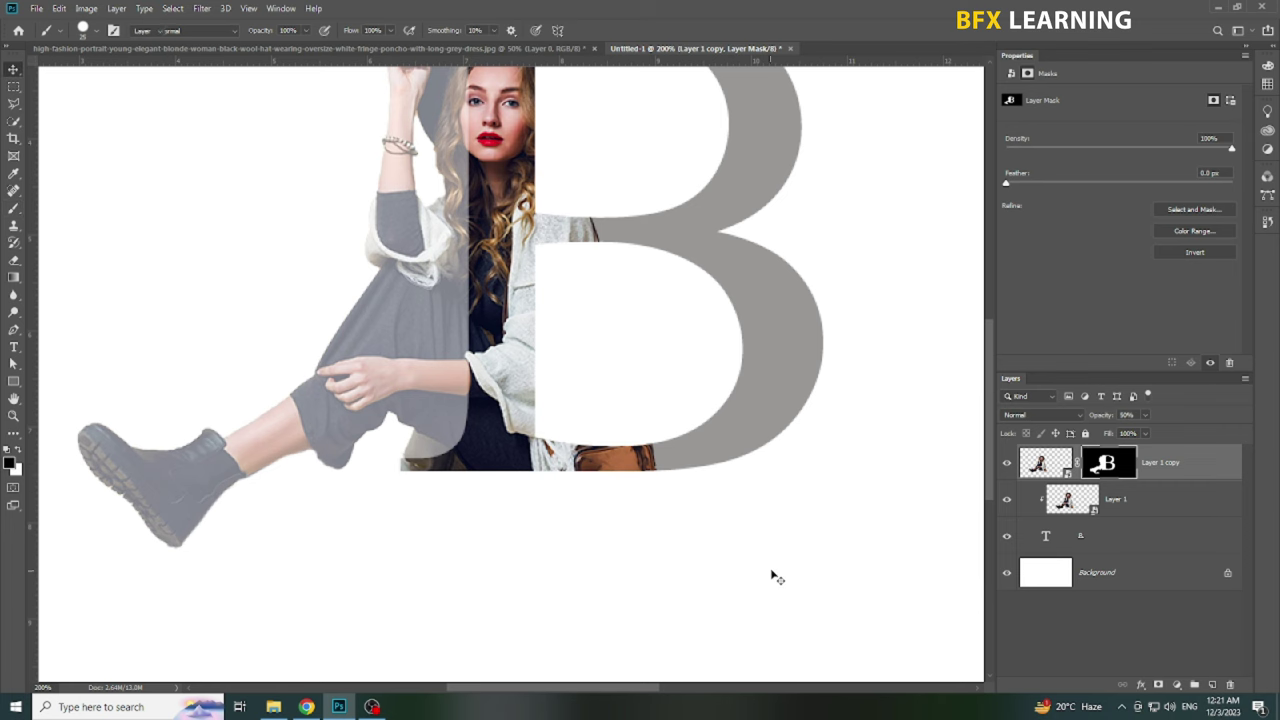
pyautogui.press('0')
pyautogui.rightClick(434, 520)
pyautogui.hotkey('ctrl', '0')
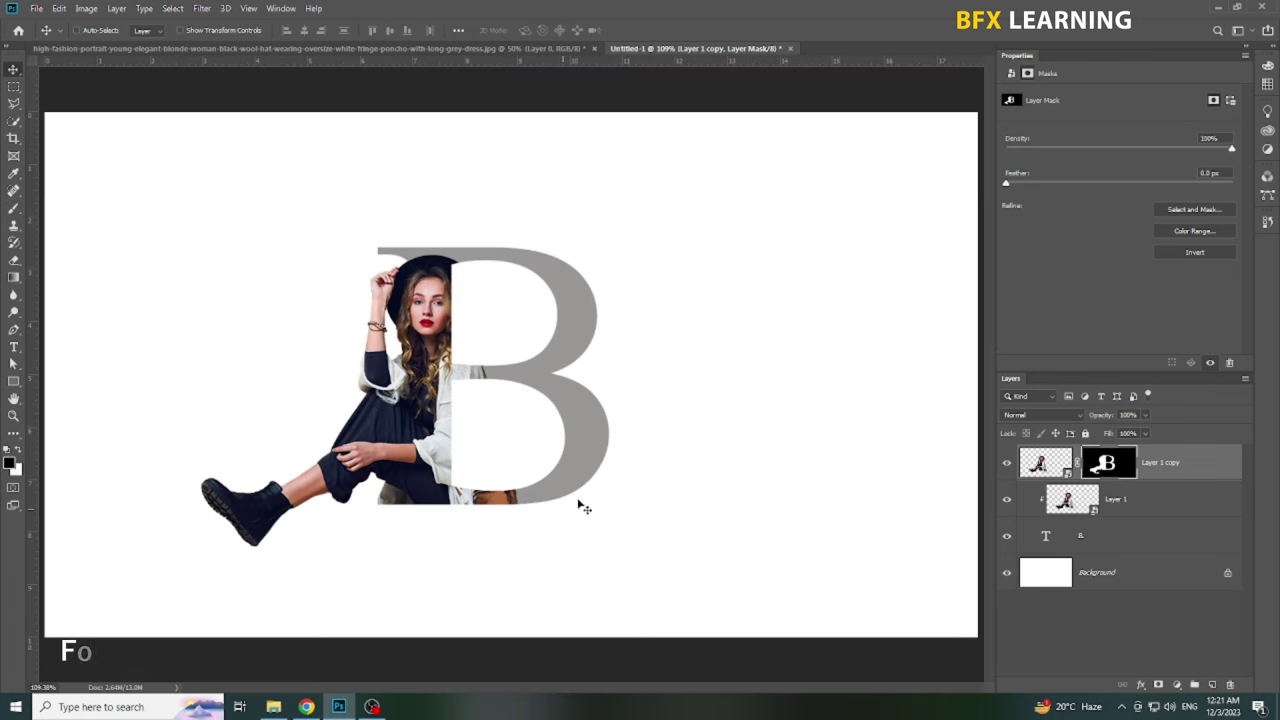
pyautogui.click(580, 503)
# - Enable Stroke and Drop Shadow in the B text layer's Layer Style and apply them
pyautogui.doubleClick(1130, 540)
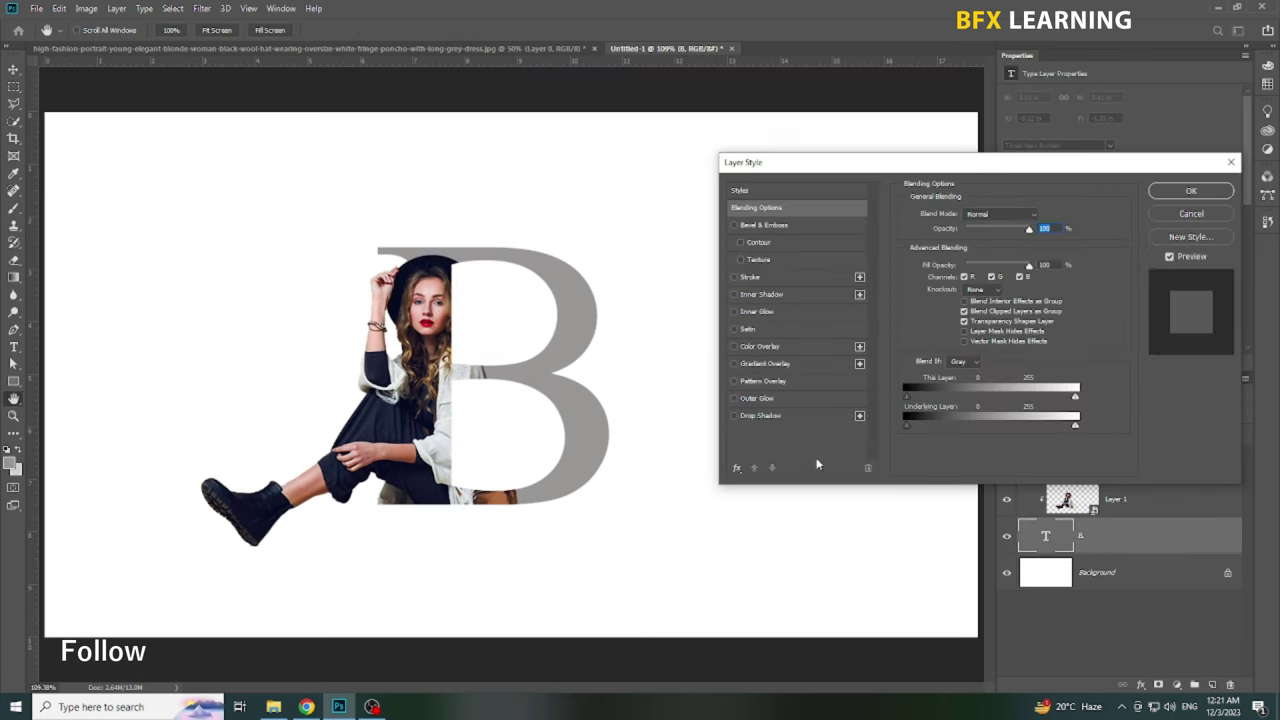
pyautogui.click(752, 277)
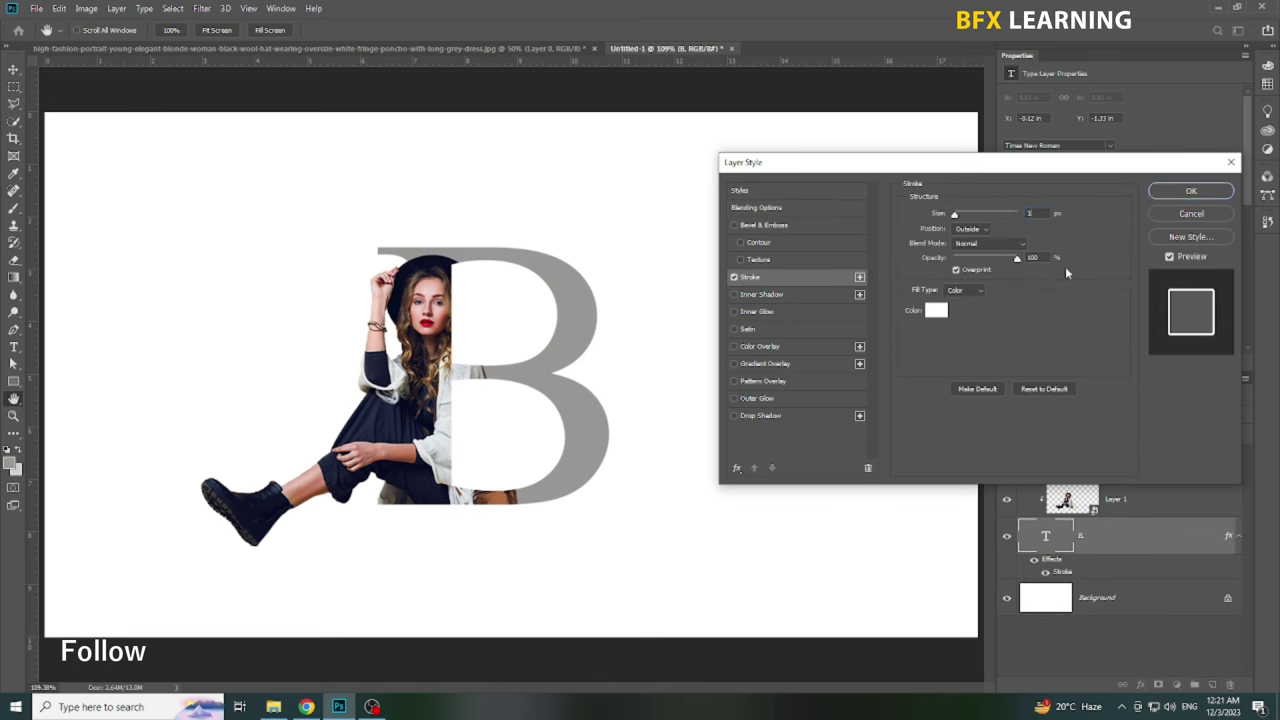
pyautogui.click(803, 418)
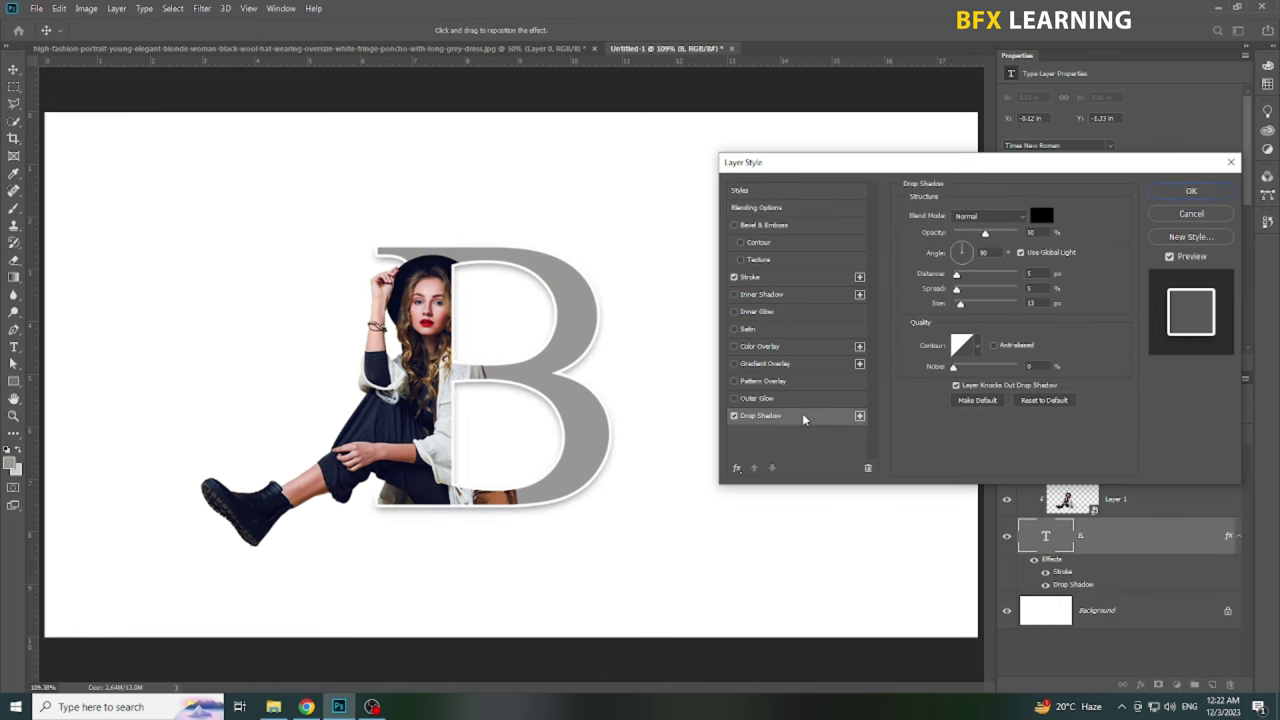
pyautogui.moveTo(950, 177); pyautogui.dragTo(844, 177)
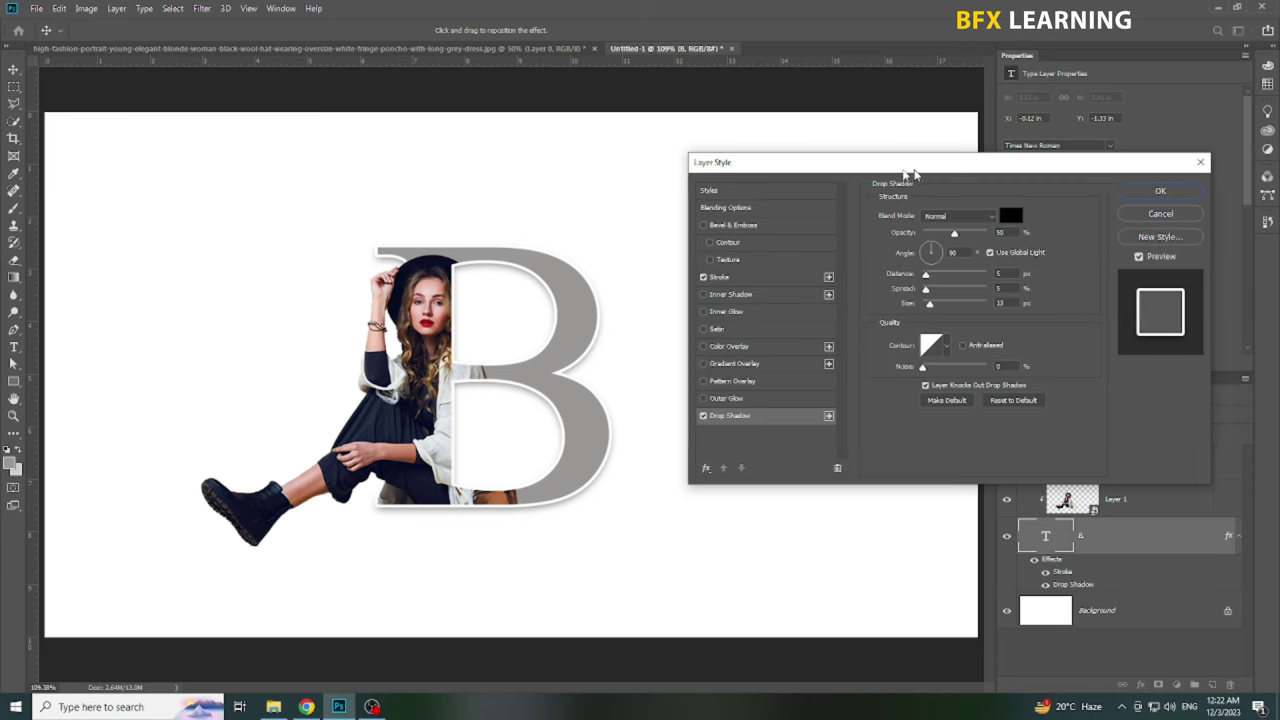
pyautogui.click(1076, 194)
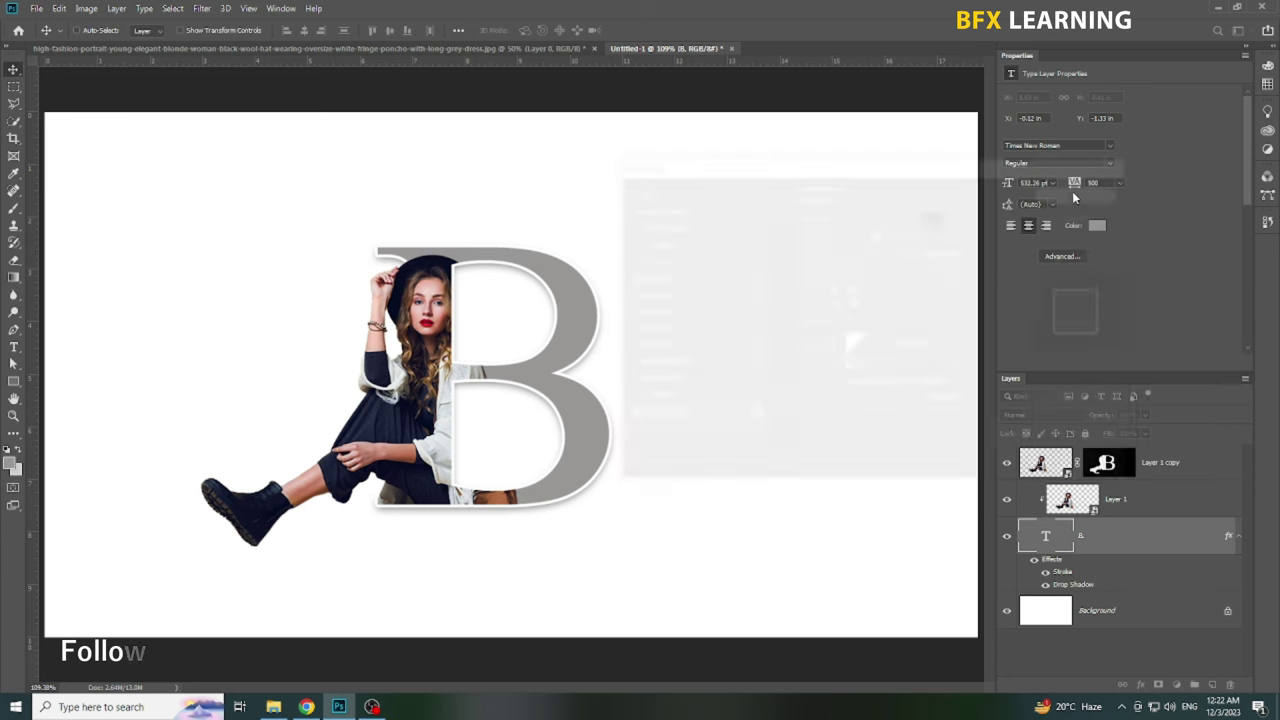
# - Add a light grey radial Gradient Fill layer above the Background at 80% opacity
pyautogui.click(1150, 612)
pyautogui.click(1176, 685)
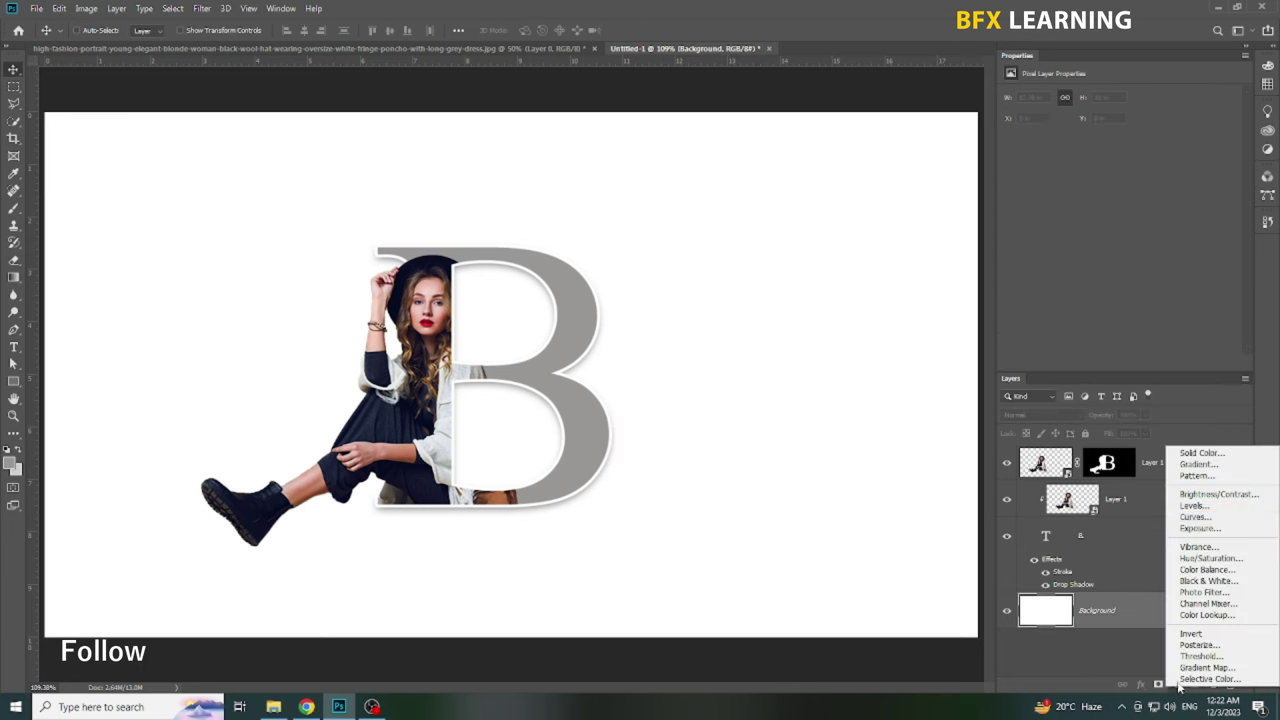
pyautogui.click(1186, 468)
pyautogui.click(928, 404)
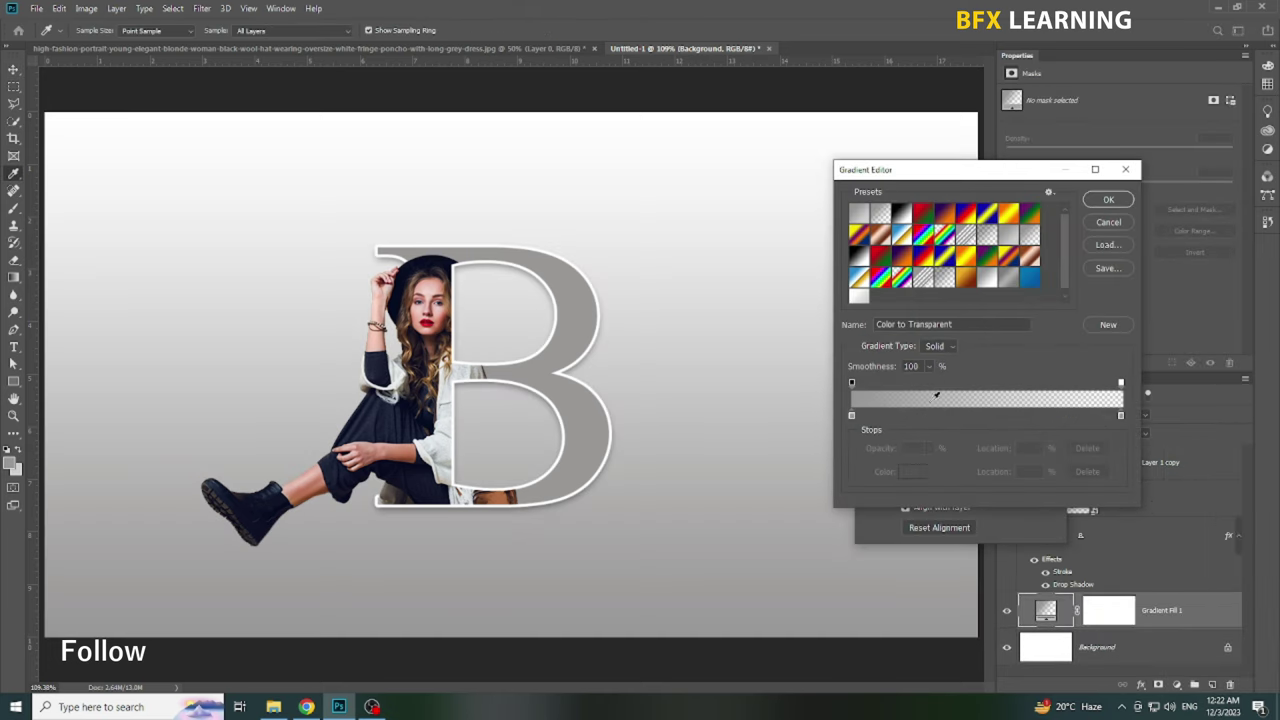
pyautogui.click(858, 298)
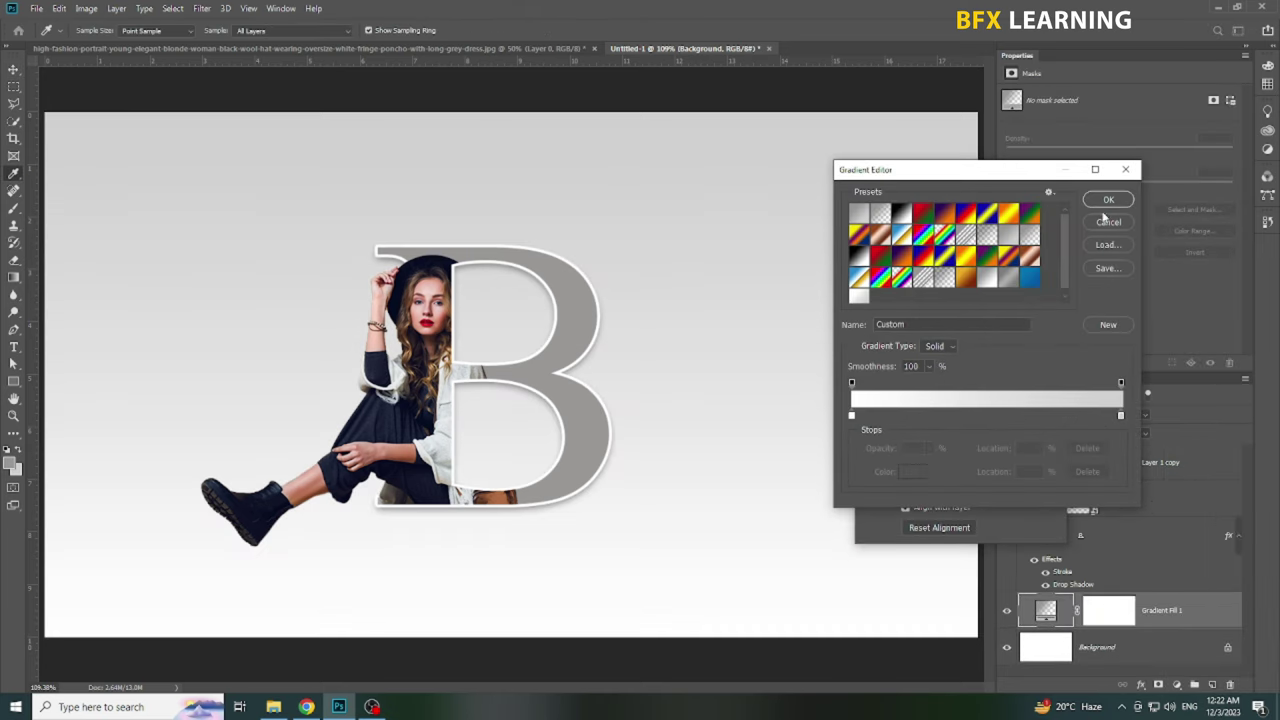
pyautogui.click(1106, 202)
pyautogui.click(922, 425)
pyautogui.click(922, 437)
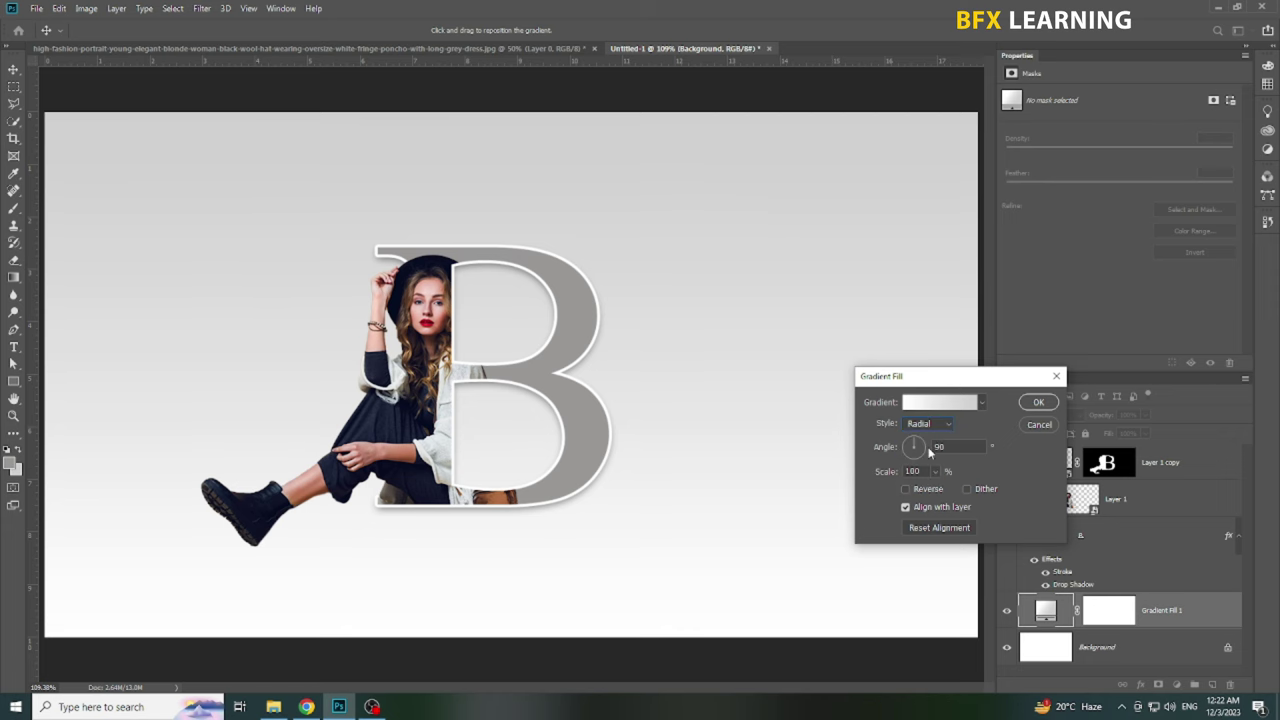
pyautogui.click(1039, 402)
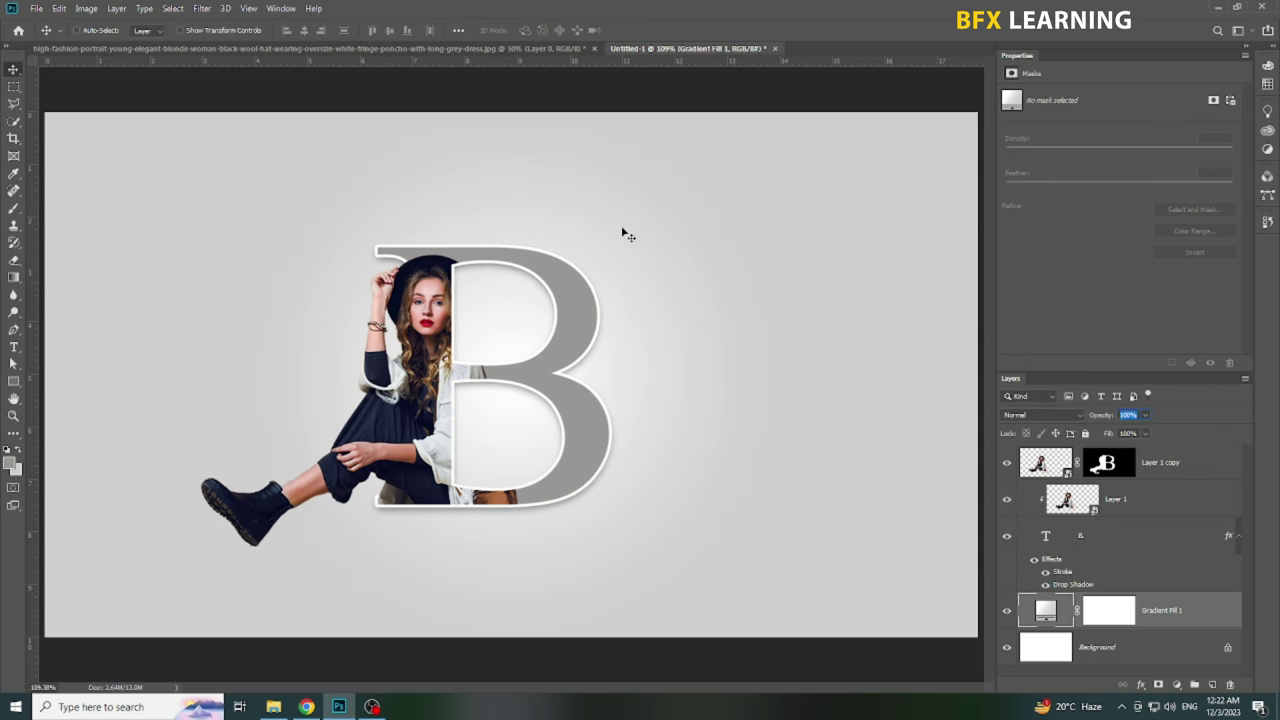
pyautogui.write('80')
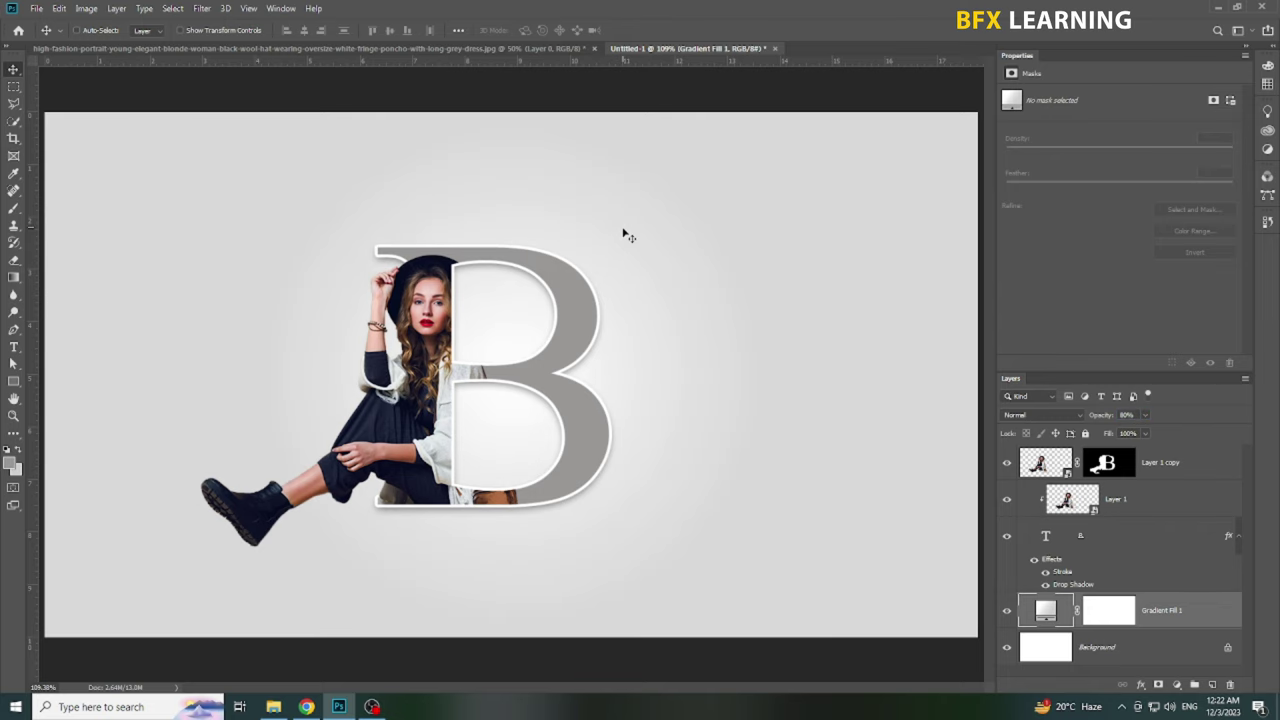
pyautogui.click(1155, 468)
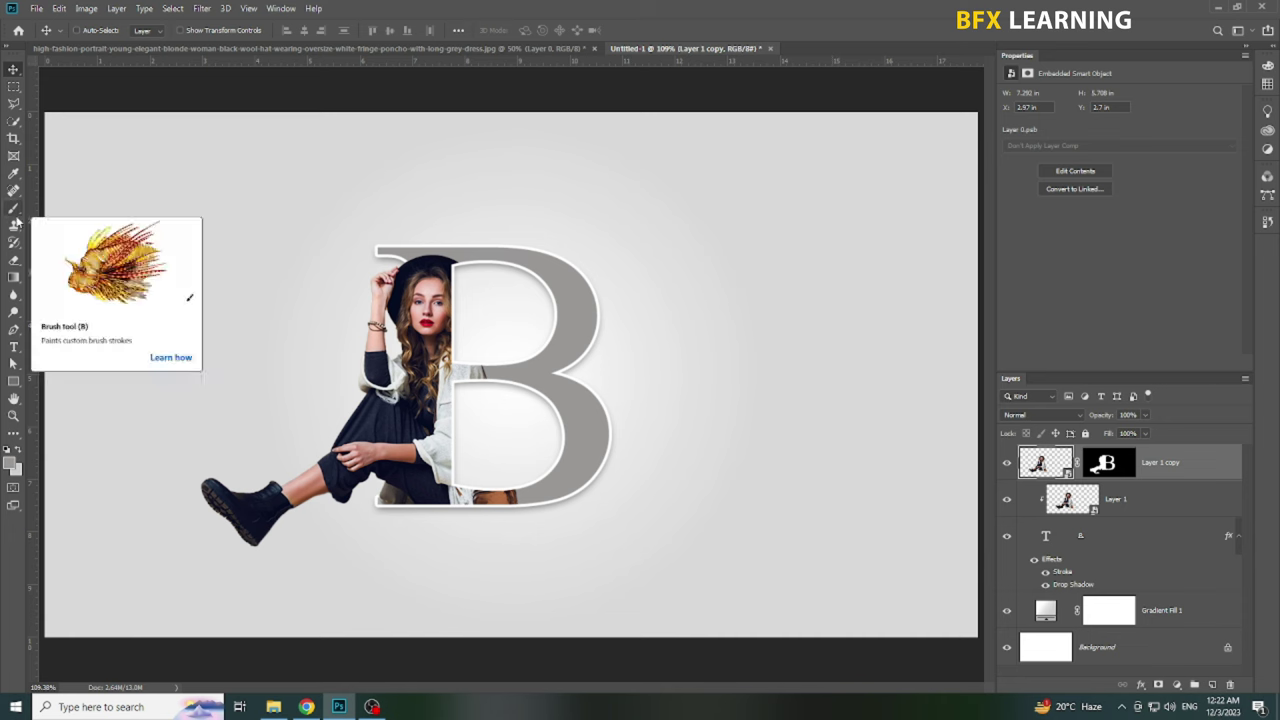
# - Add a LETTER caption in Myriad Pro above the B and enlarge it
pyautogui.click(13, 347)
pyautogui.click(409, 175)
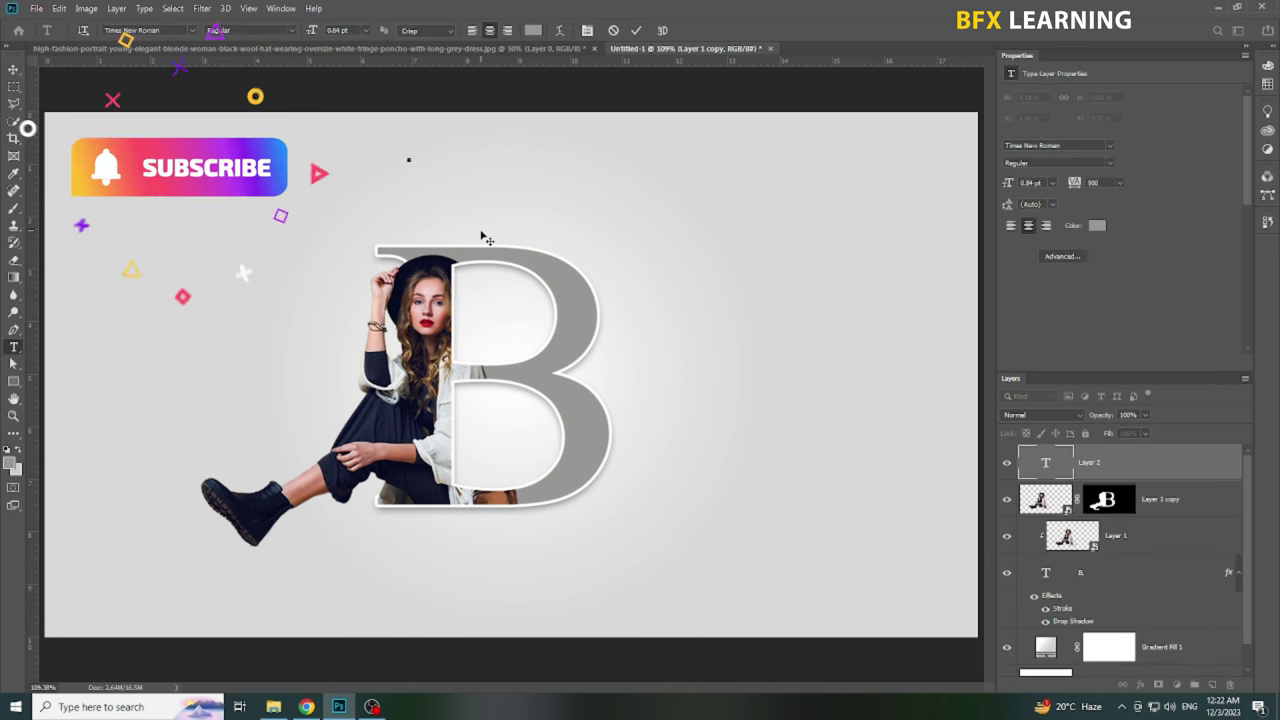
pyautogui.click(192, 30)
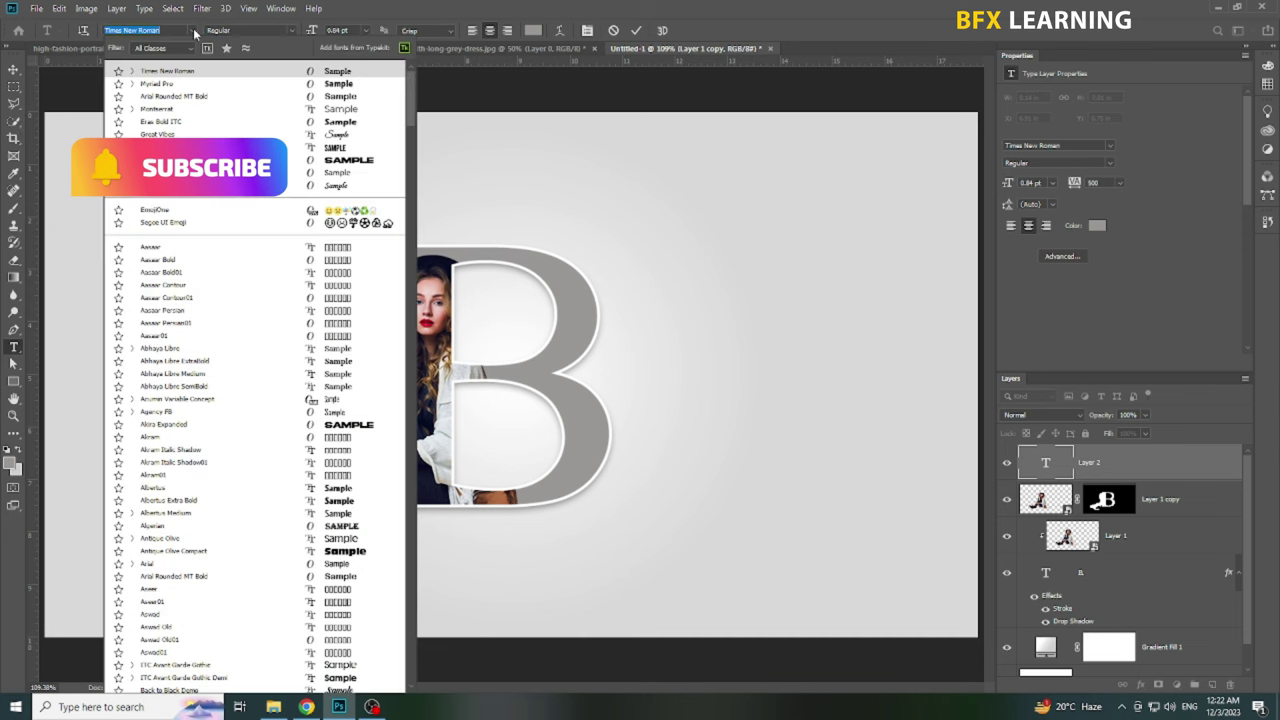
pyautogui.click(140, 55)
pyautogui.click(14, 69)
pyautogui.hotkey('ctrl', 't')
pyautogui.moveTo(417, 167); pyautogui.dragTo(548, 172)
pyautogui.press('Return')
# - Colour the LETTER caption black
pyautogui.doubleClick(492, 183)
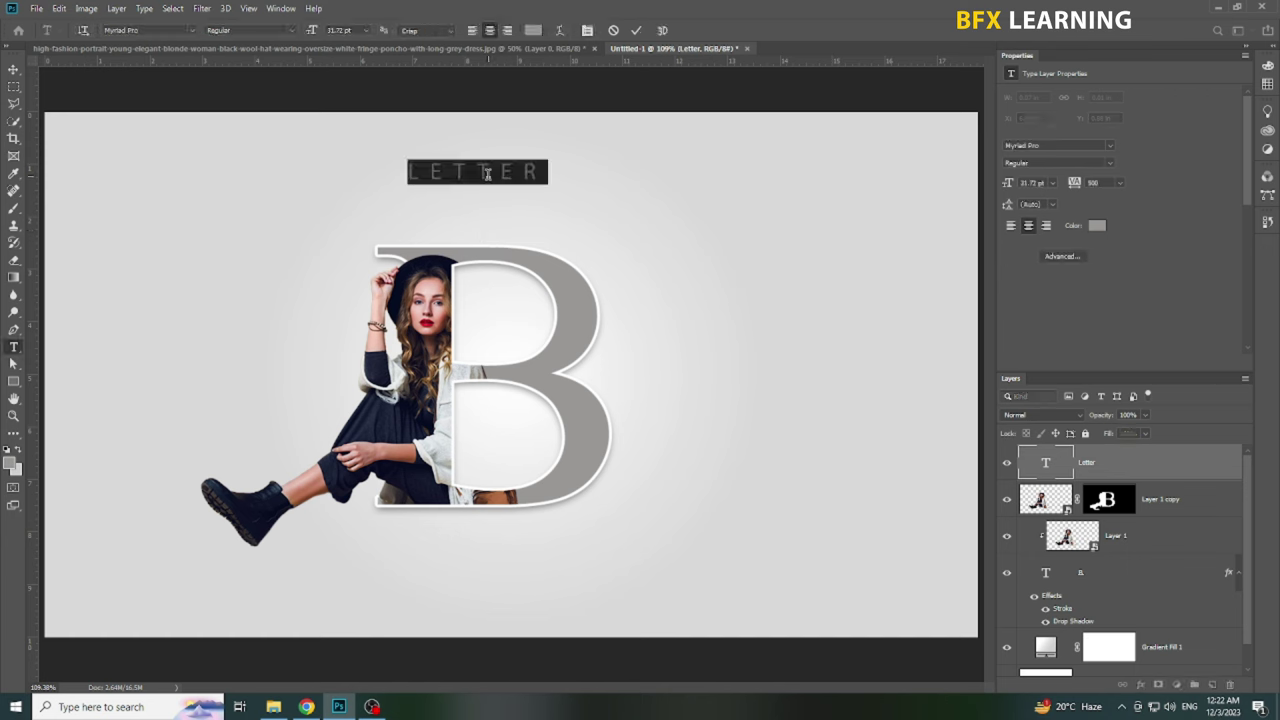
pyautogui.click(533, 30)
pyautogui.press('Return')
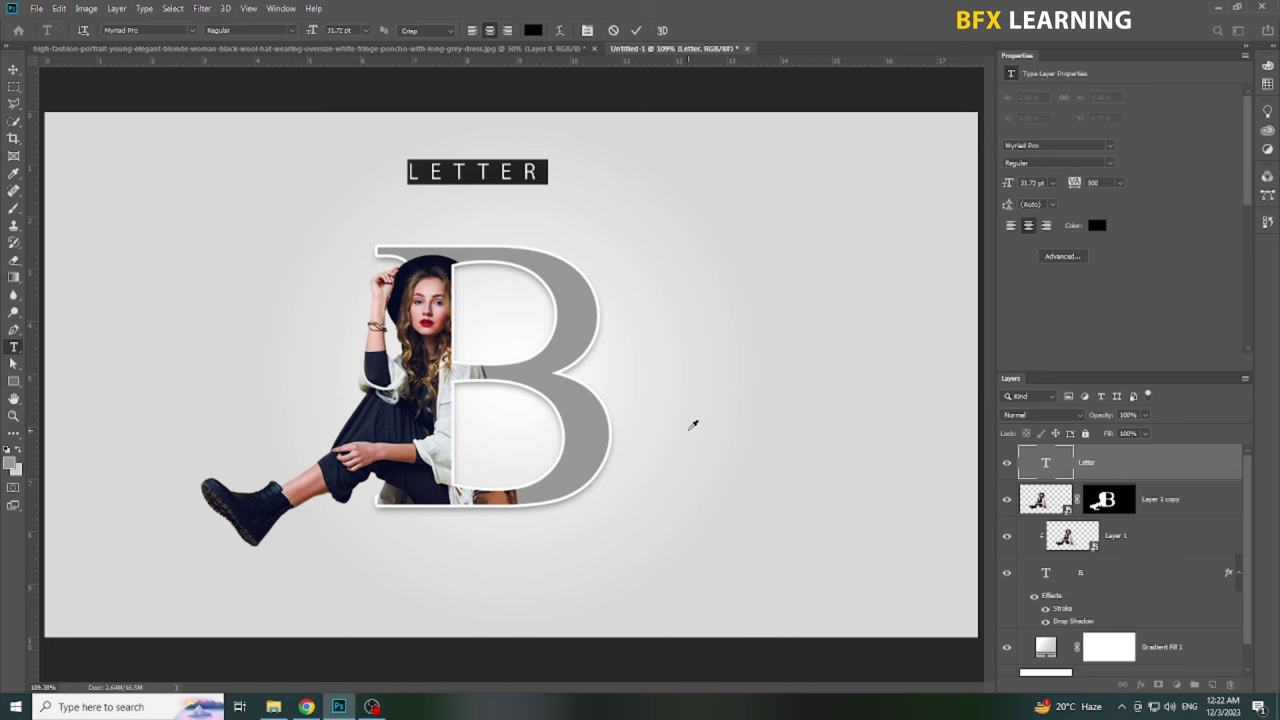
pyautogui.hotkey('ctrl', 'Return')
# - Copy the caption below the B, retype it as PORTRAIT, and preview without panels
pyautogui.press('v')
pyautogui.moveTo(578, 181); pyautogui.dragTo(492, 583)
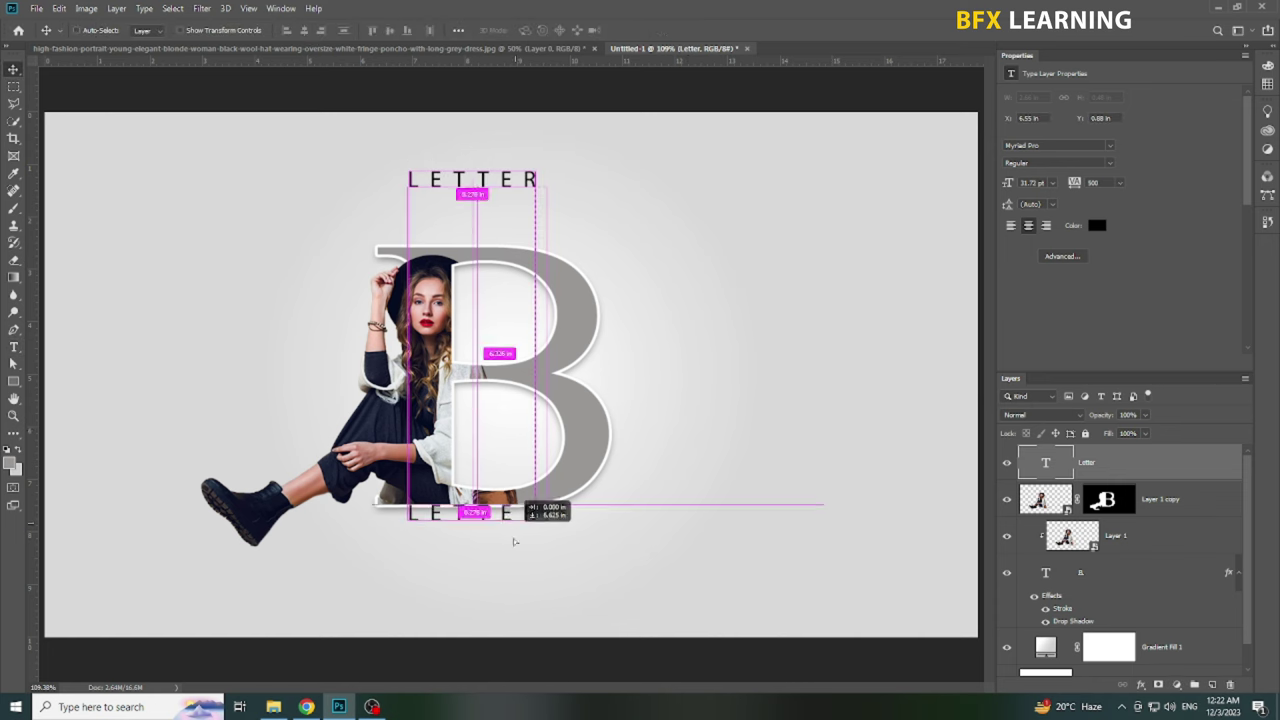
pyautogui.press('t')
pyautogui.doubleClick(492, 583)
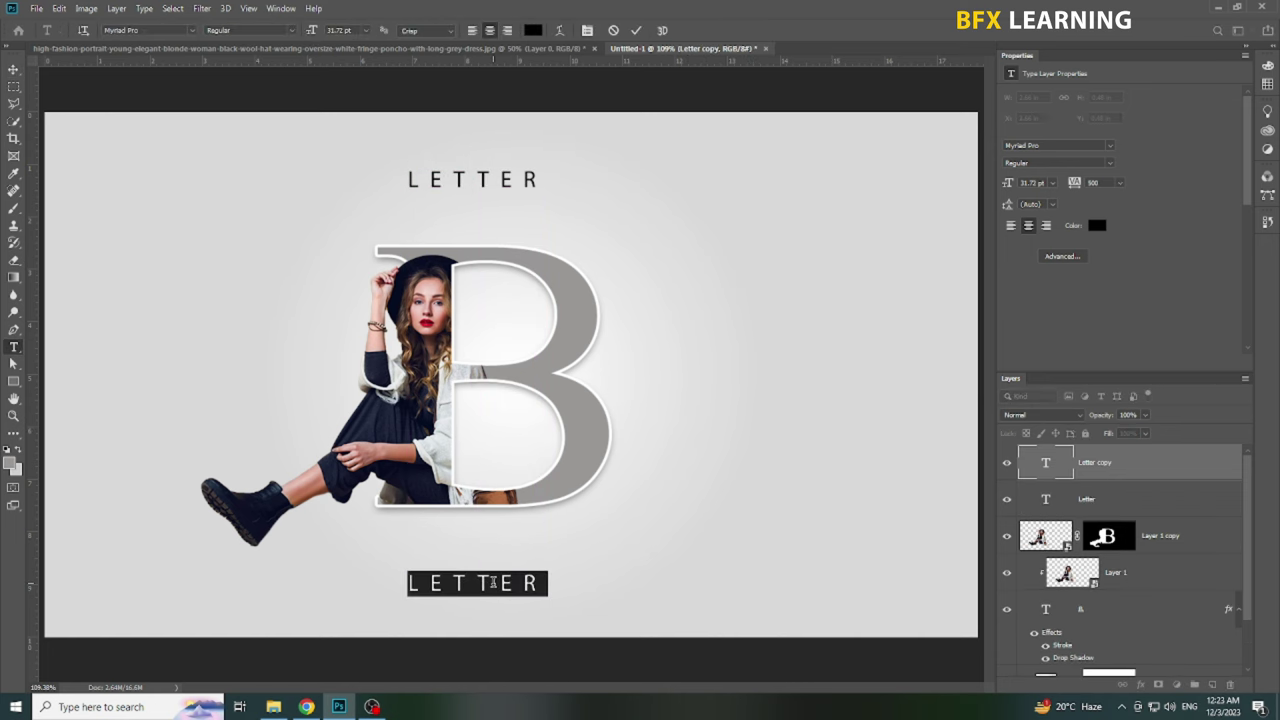
pyautogui.write('PORTRAIT')
pyautogui.hotkey('ctrl', 'Return')
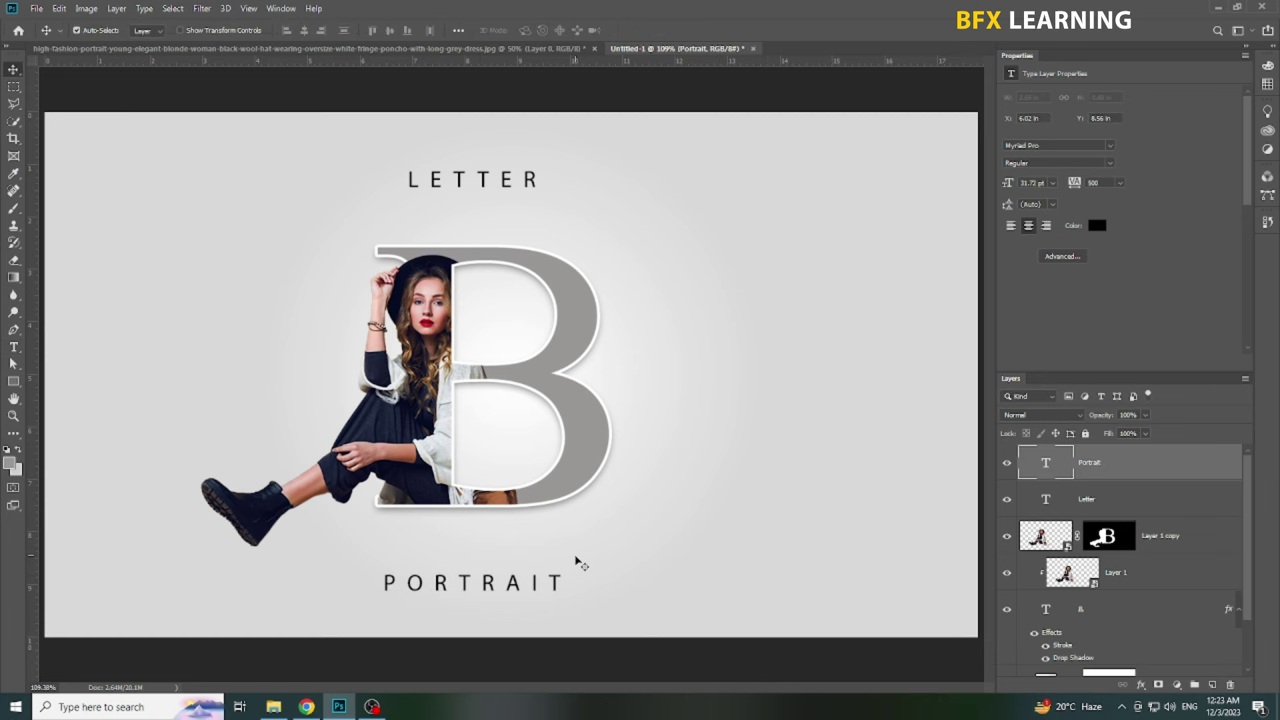
pyautogui.press('Tab')
pyautogui.rightClick(588, 484)
# - Add a new empty layer, Layer 2, above the woman cutout layer
pyautogui.hotkey('ctrl', '0')
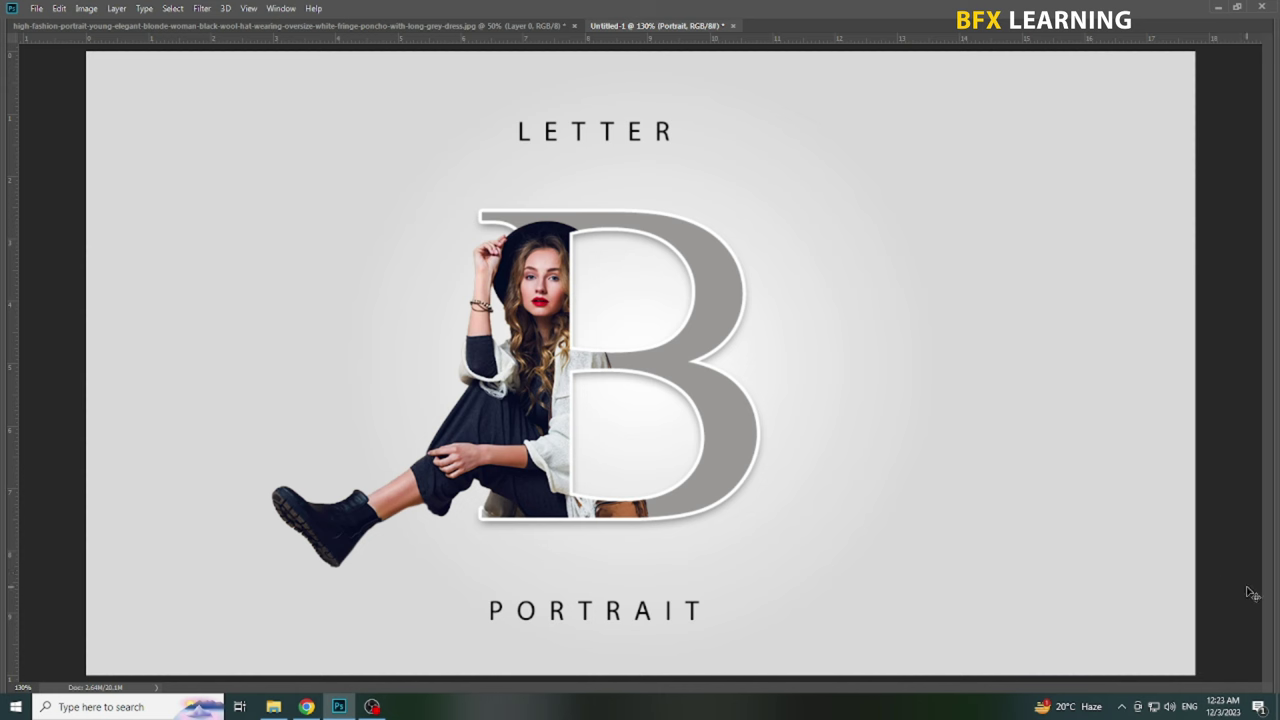
pyautogui.press('Tab')
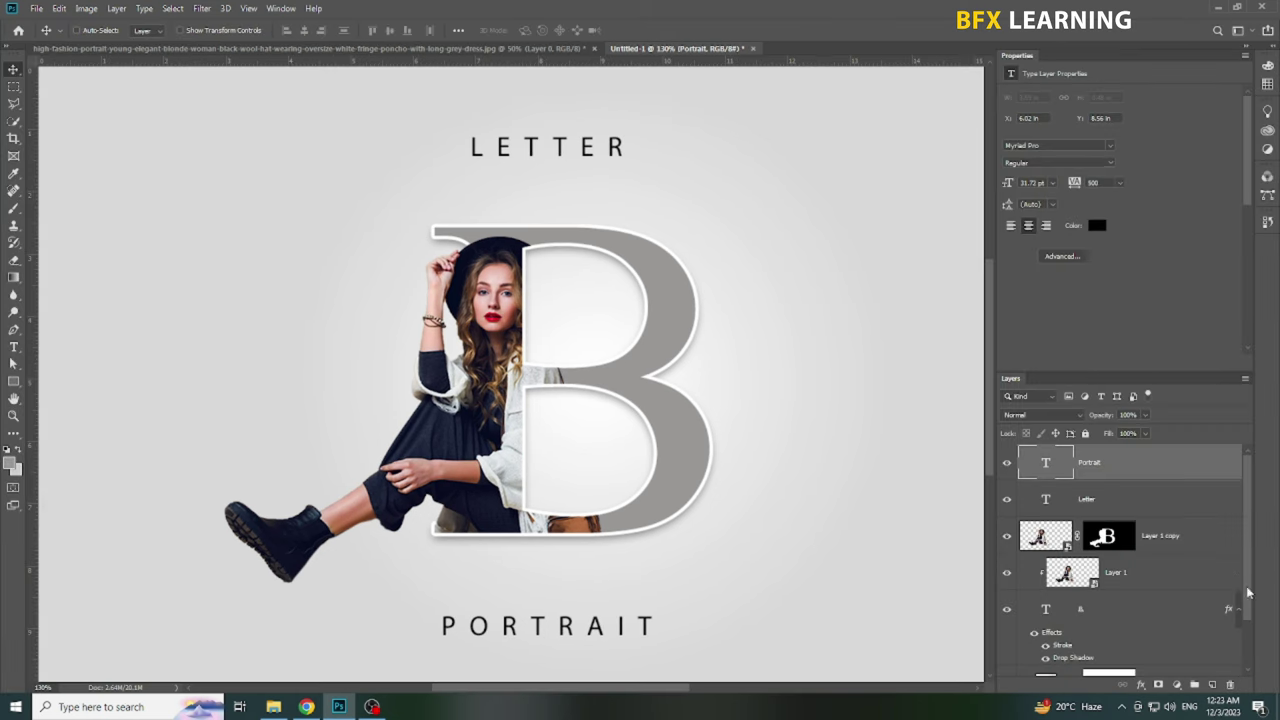
pyautogui.click(1158, 576)
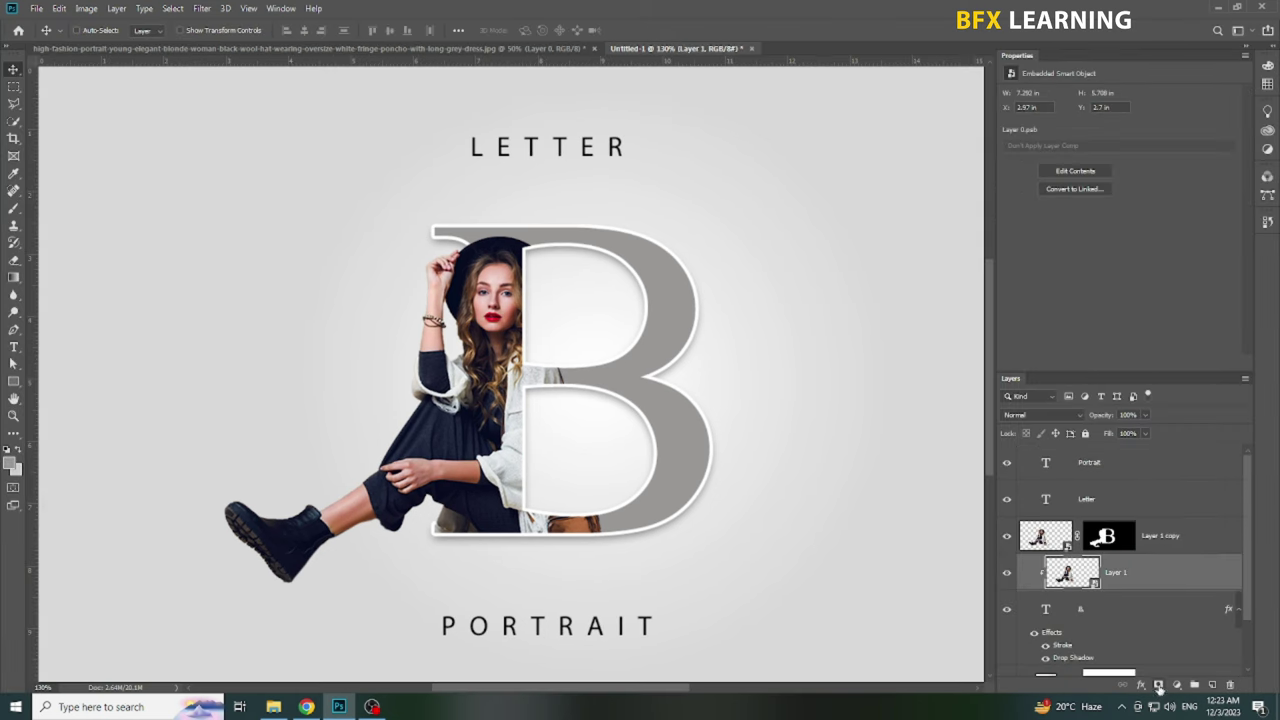
pyautogui.click(1206, 685)
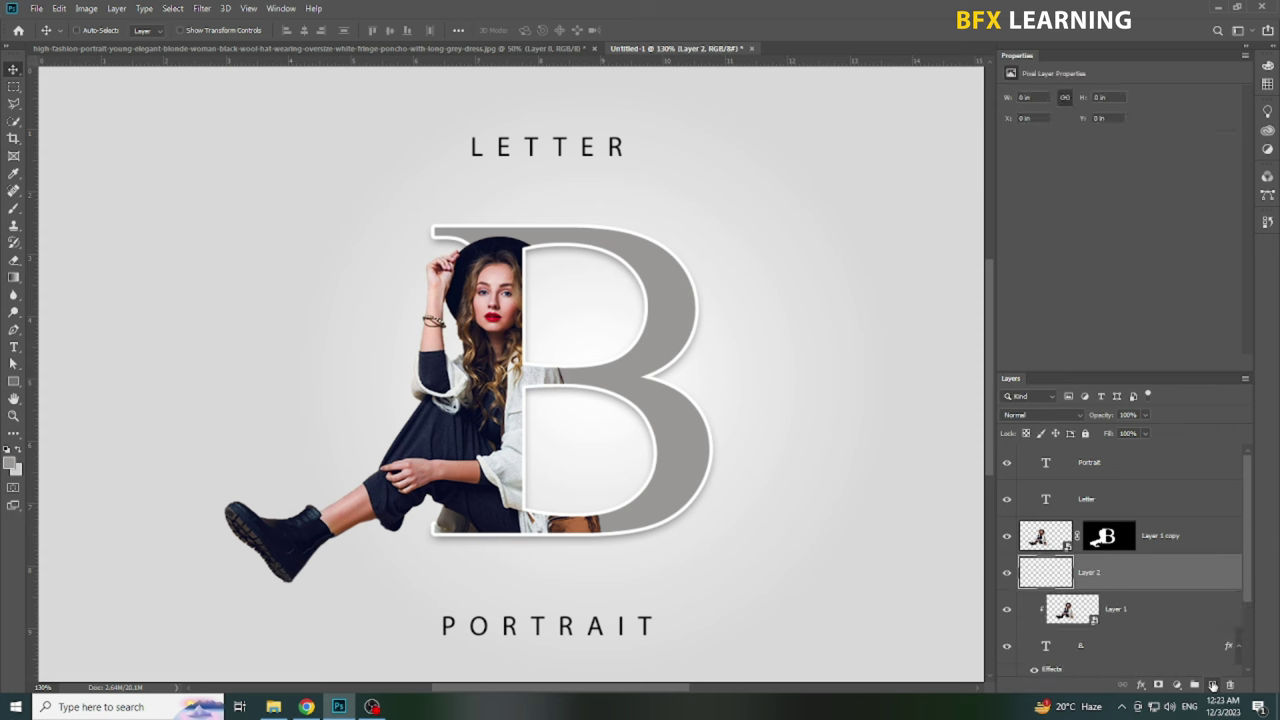
# - Choose a soft brush and set the painting colour to black
pyautogui.click(14, 211)
pyautogui.rightClick(266, 426)
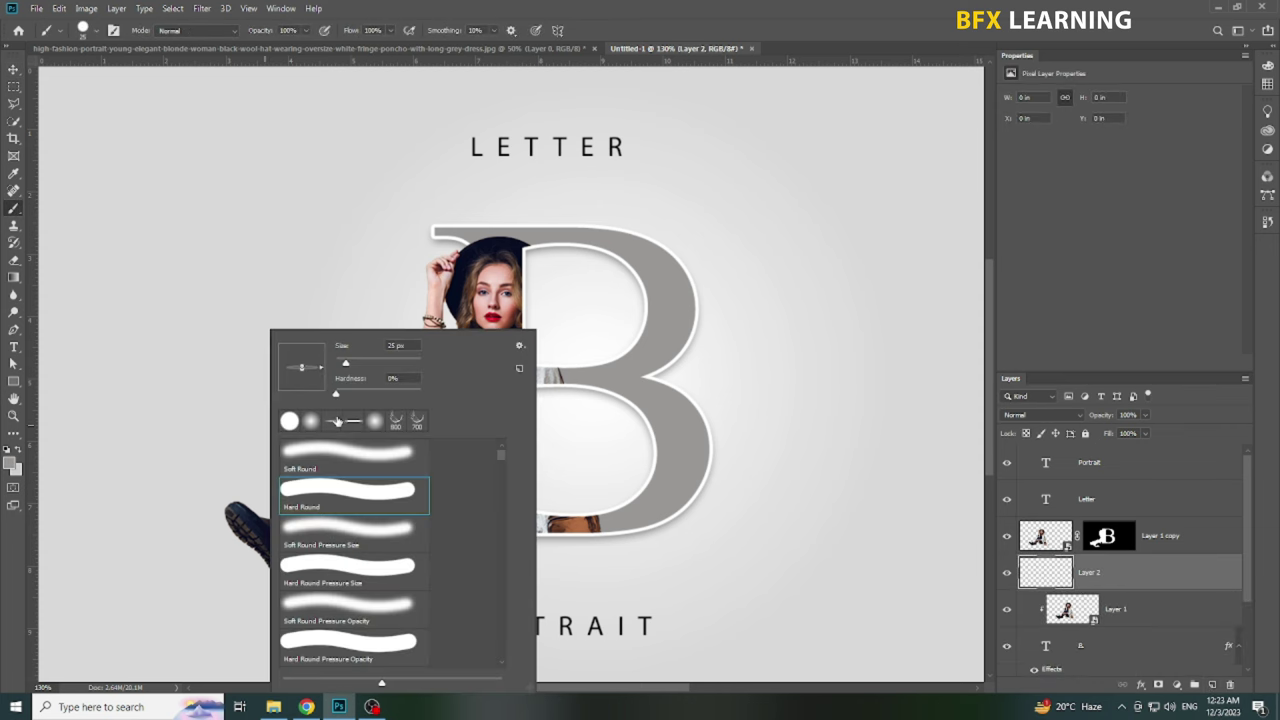
pyautogui.click(625, 6)
pyautogui.click(11, 463)
pyautogui.click(725, 411)
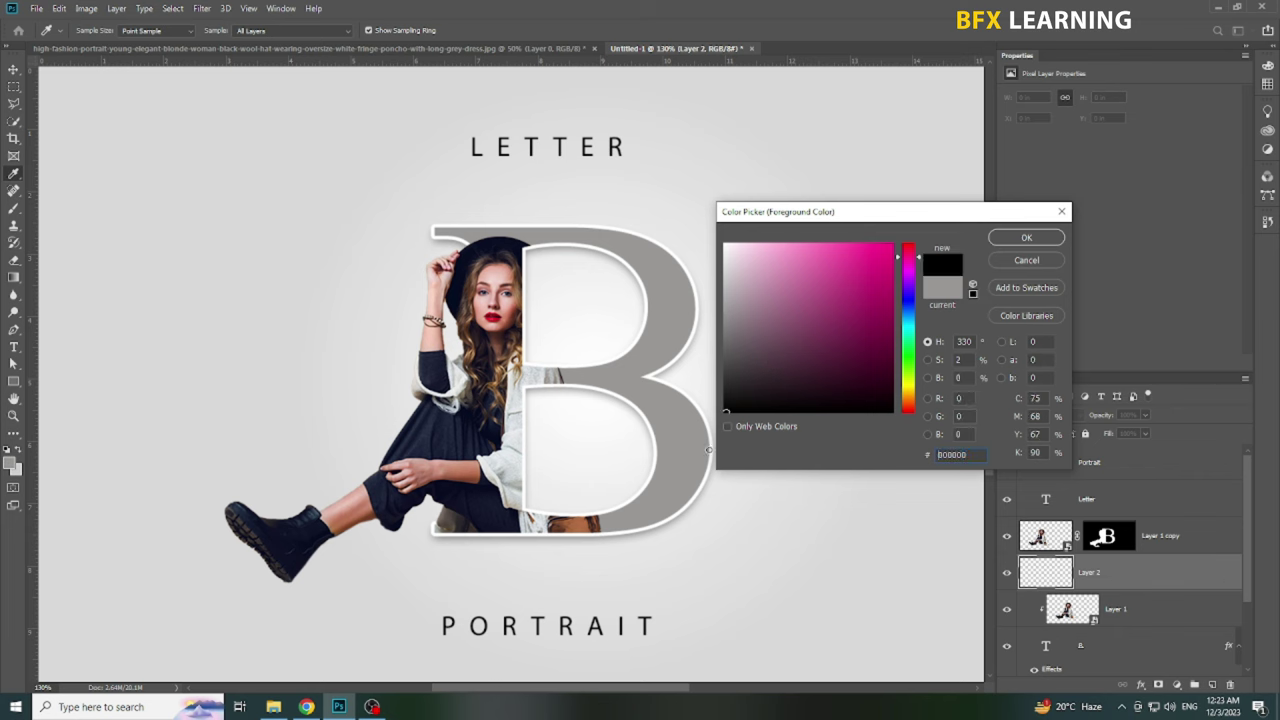
pyautogui.press('Return')
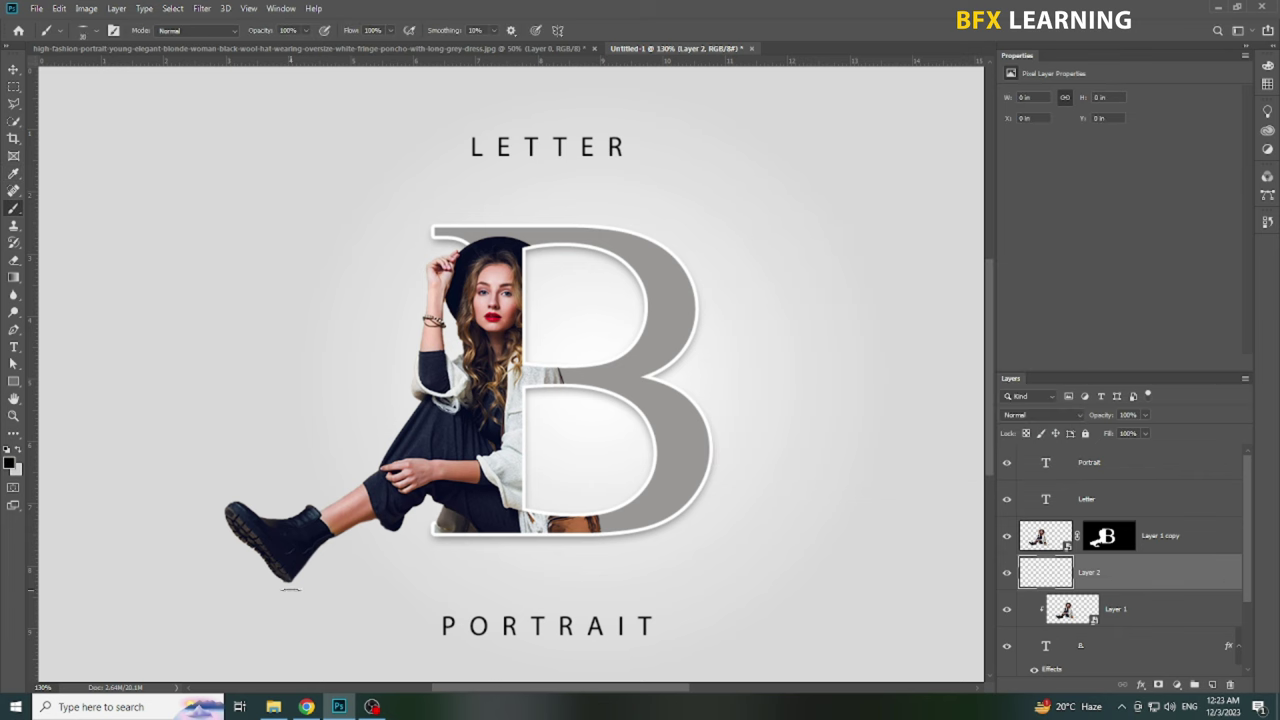
# - Paint a soft shadow under the boot and set its layer opacity to 50%
pyautogui.moveTo(262, 584); pyautogui.dragTo(312, 584)
pyautogui.press('v')
pyautogui.press('8')
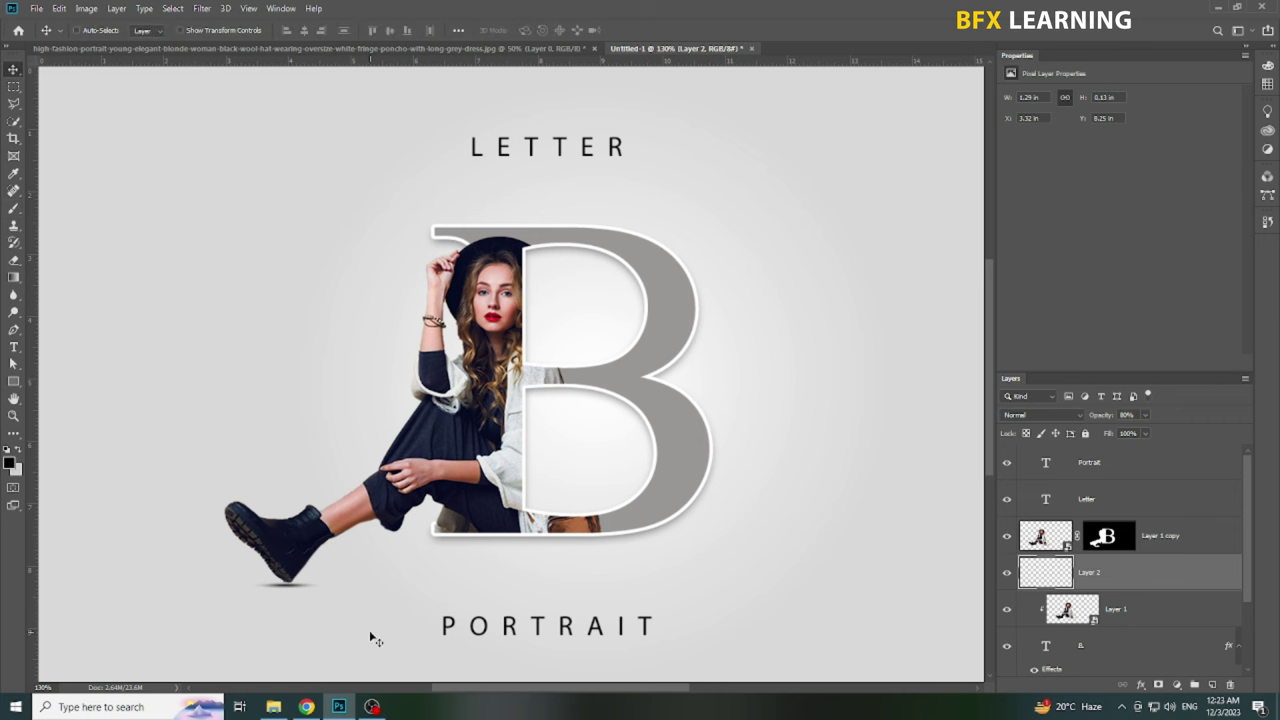
pyautogui.press('5')
pyautogui.rightClick(390, 526)
pyautogui.hotkey('ctrl', '0')
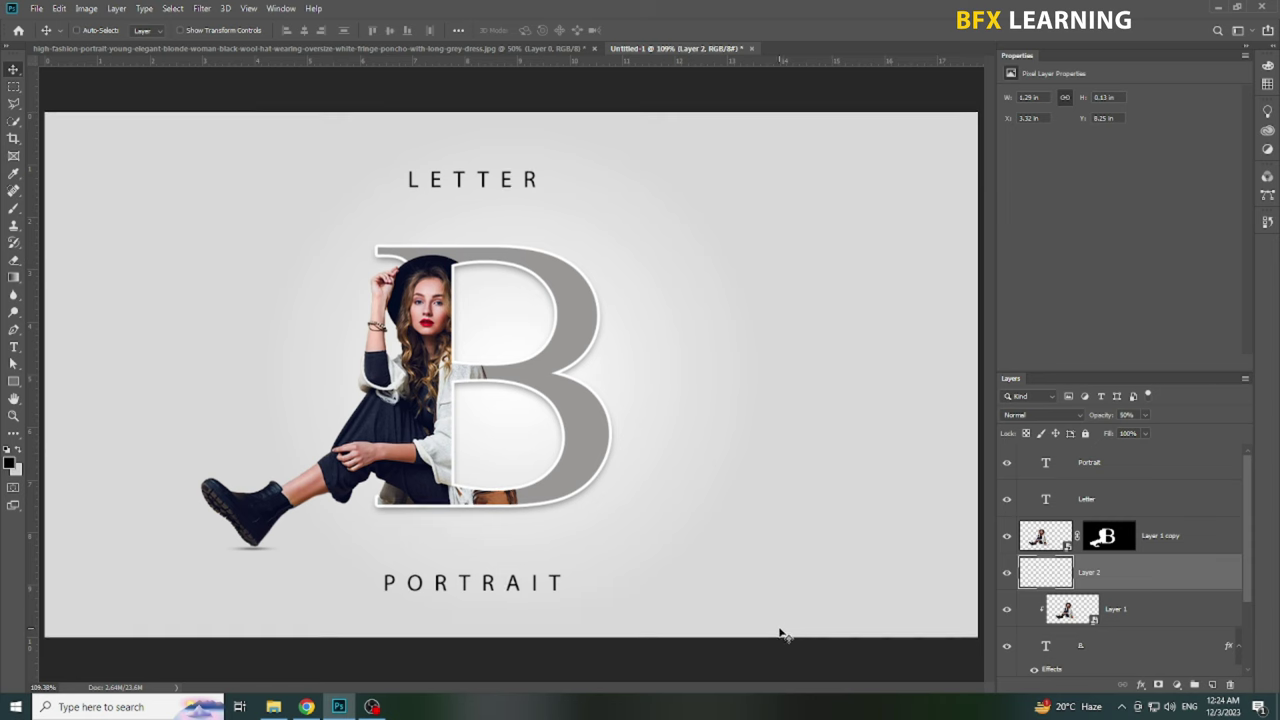